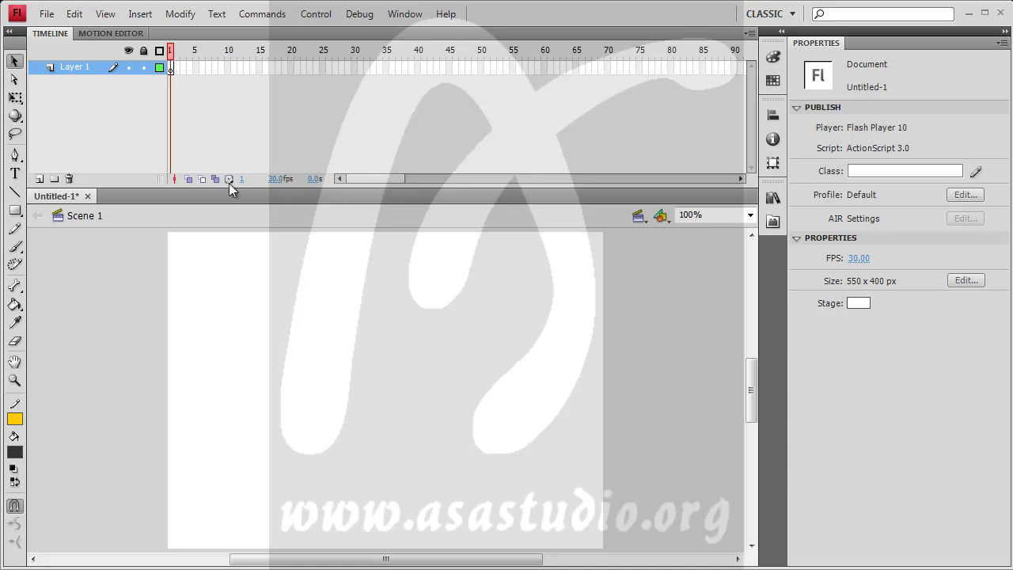
Step: Rename Layer 1 as komponen
double_click(75, 67)
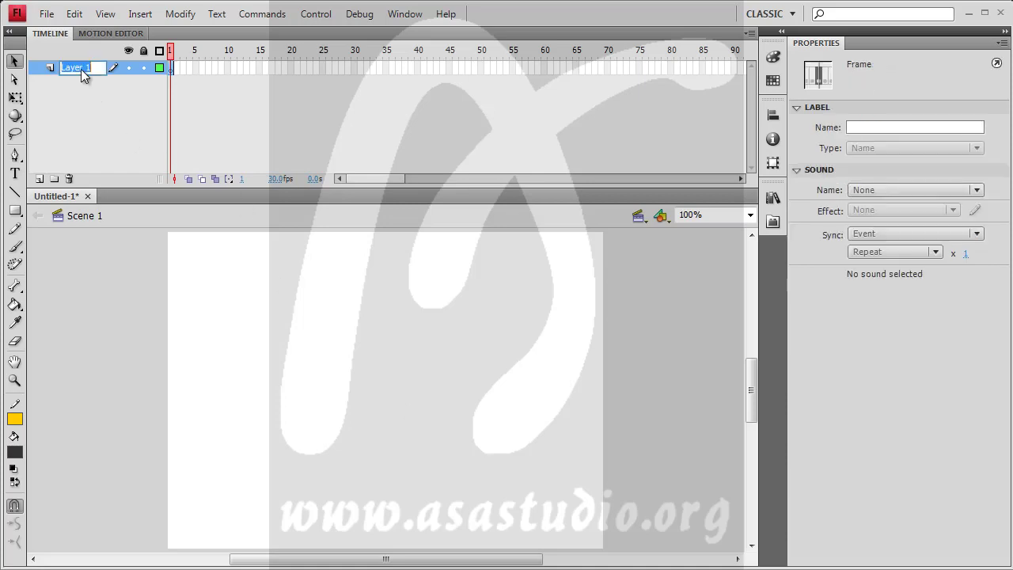
text(komponen)
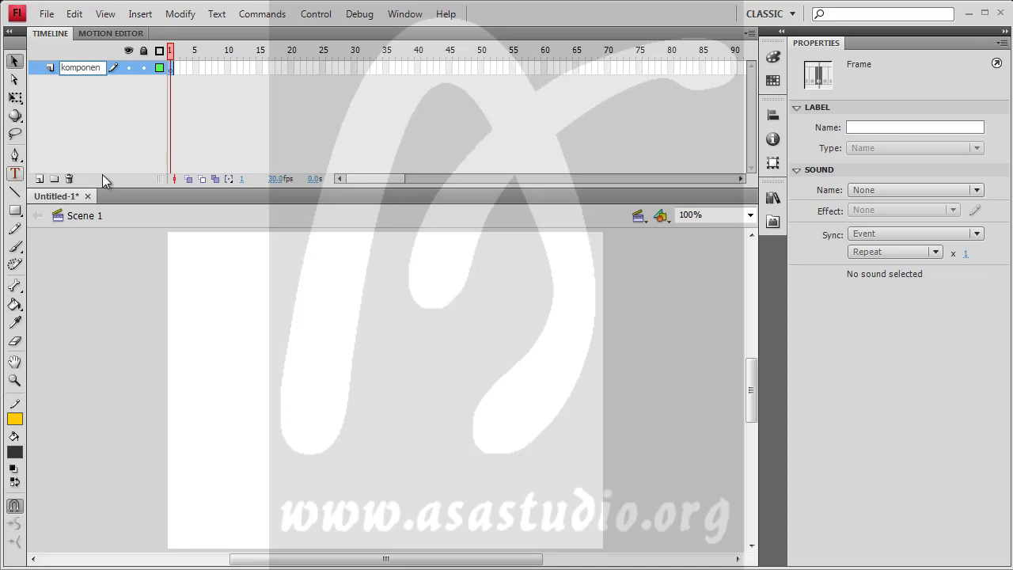
Step: Set the Text tool's font size to 24 pt using a trial text box, leaving that box empty so it is discarded
drag(182, 245, 243, 267)
click(860, 236)
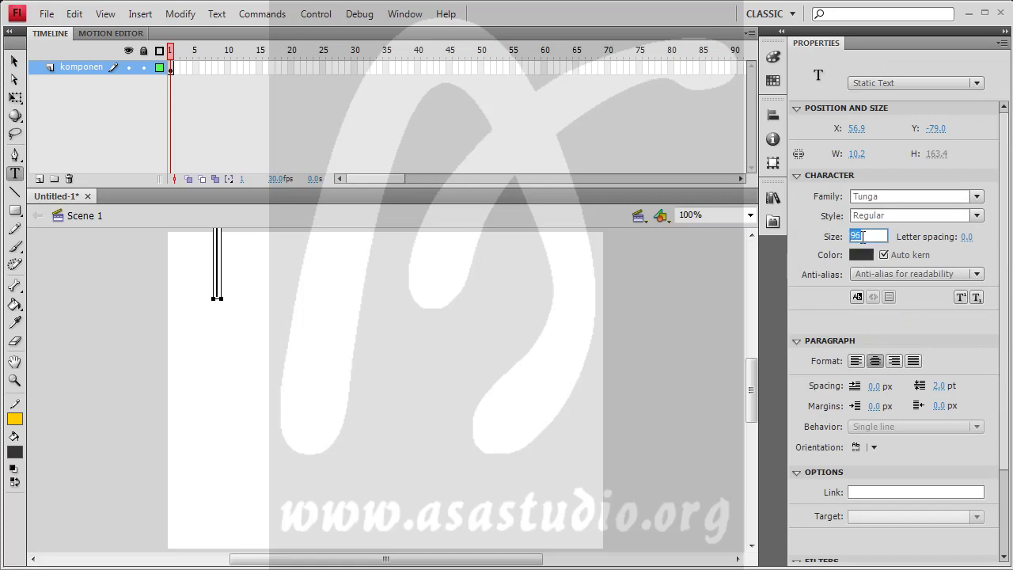
text(24)
key(Return)
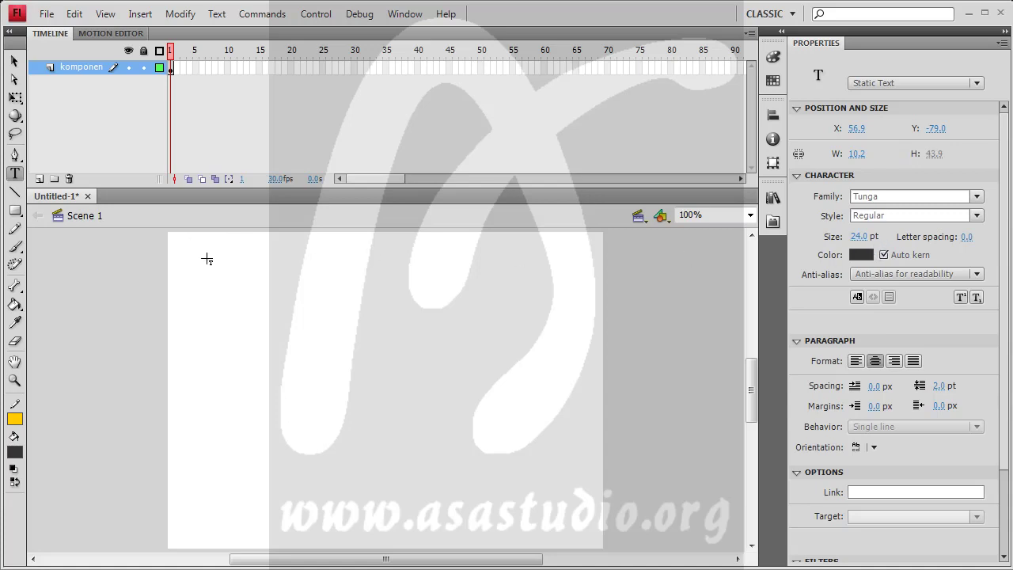
click(193, 248)
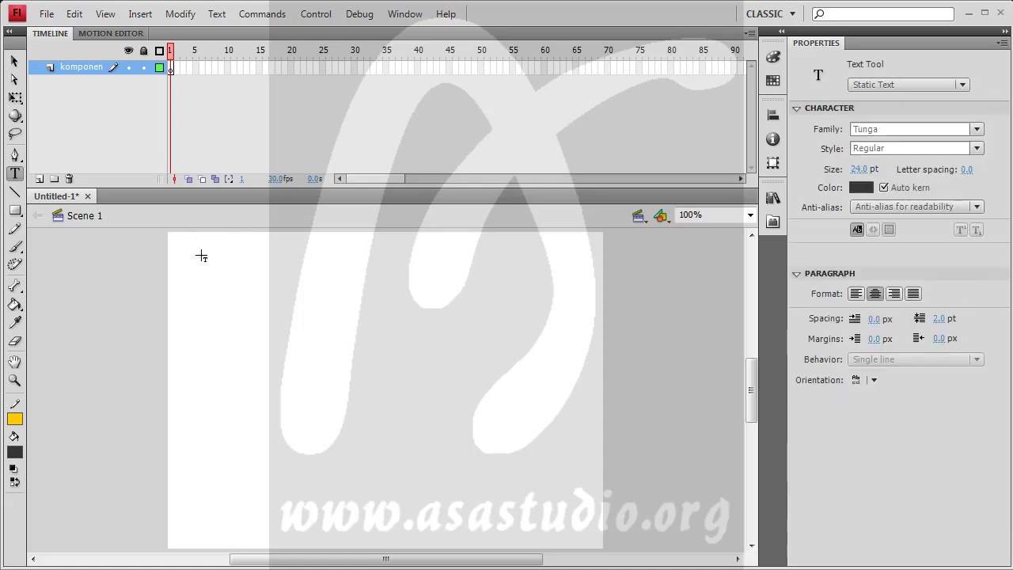
Step: Draw a text field about 74 px wide near the stage's upper-left corner and make it a bordered Input Text field
drag(197, 234, 255, 292)
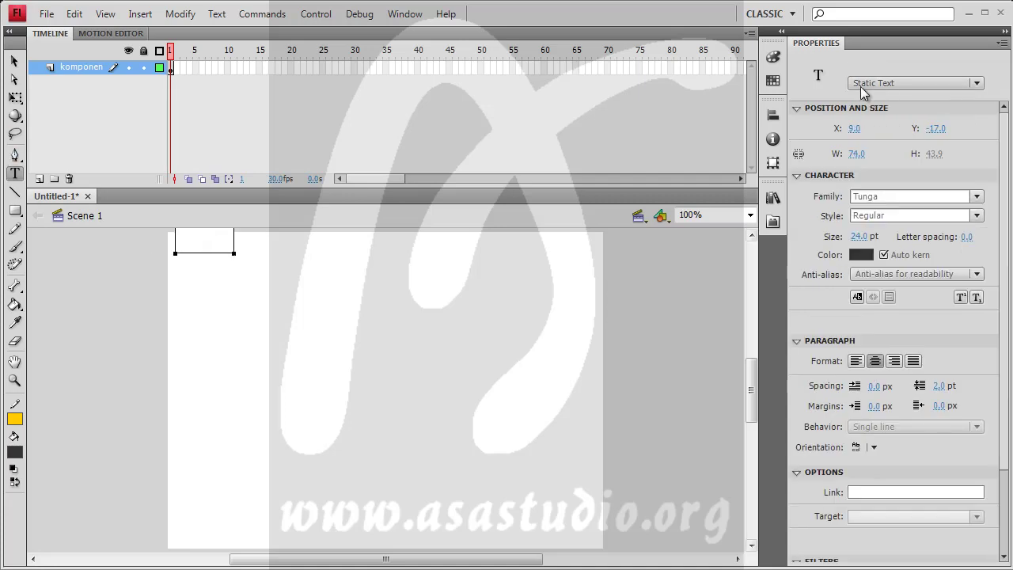
click(884, 84)
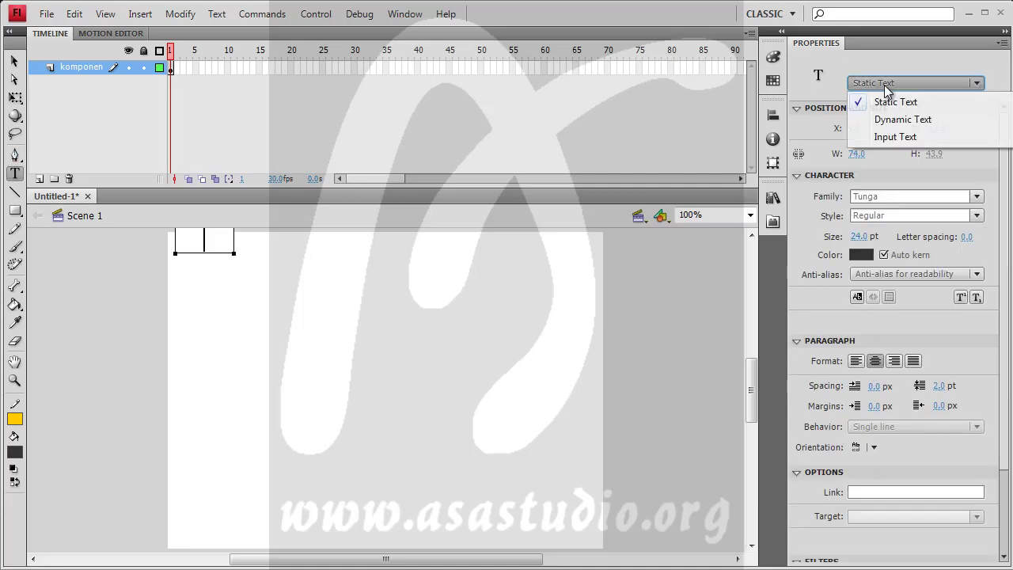
click(896, 137)
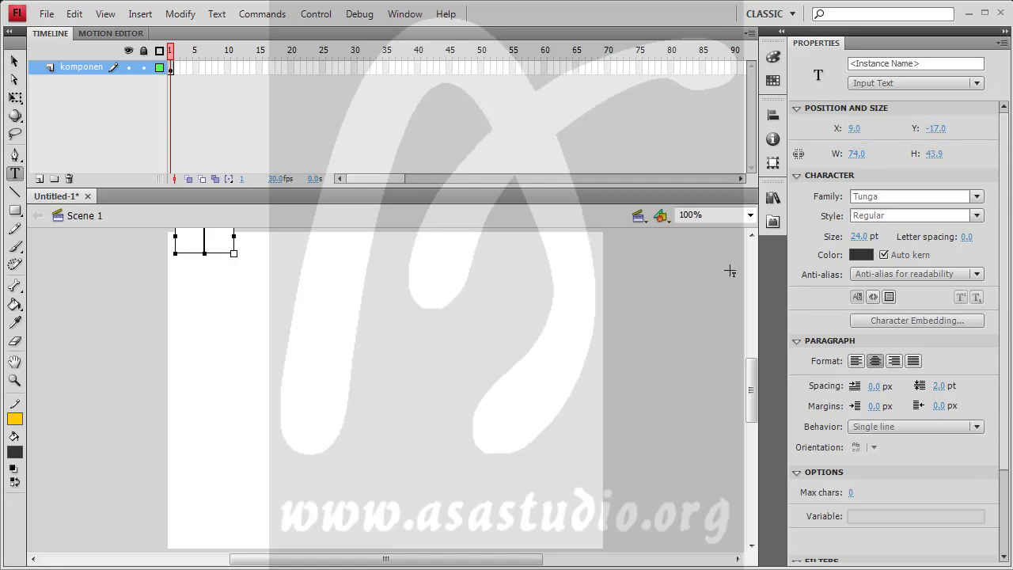
click(889, 298)
Step: Move the input text field down to about Y 14 and give it the instance name angka1
key(v)
drag(211, 253, 208, 277)
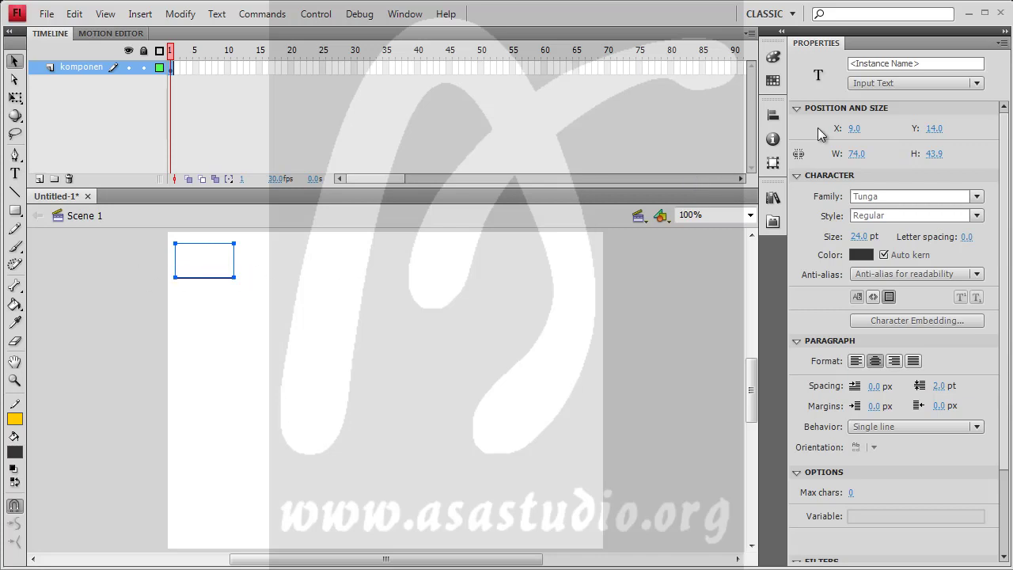
click(911, 65)
text(angka1)
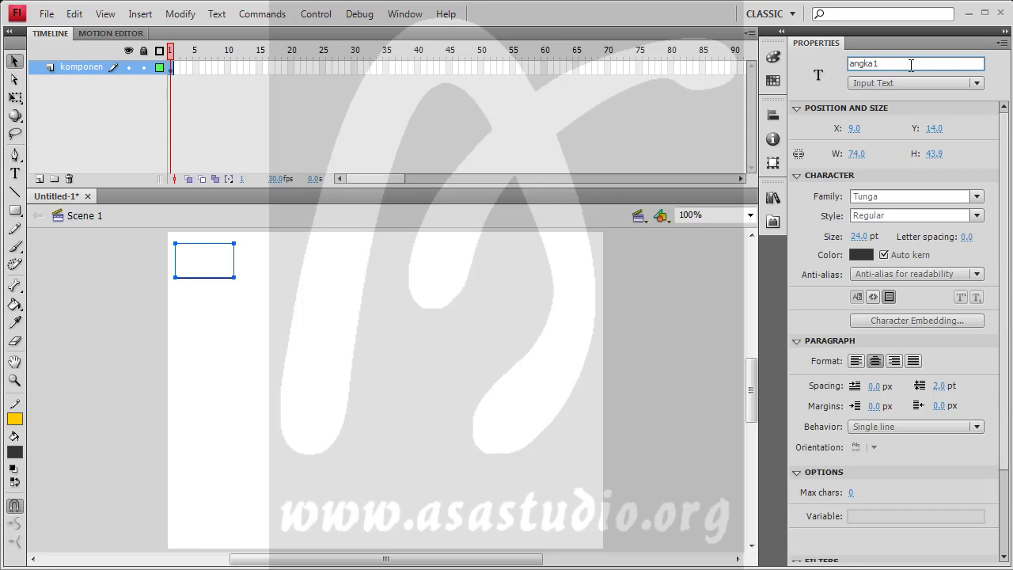
Step: Copy the angka1 field, paste it in place, and move the copy right to about X 146 at the same height
click(217, 266)
click(74, 13)
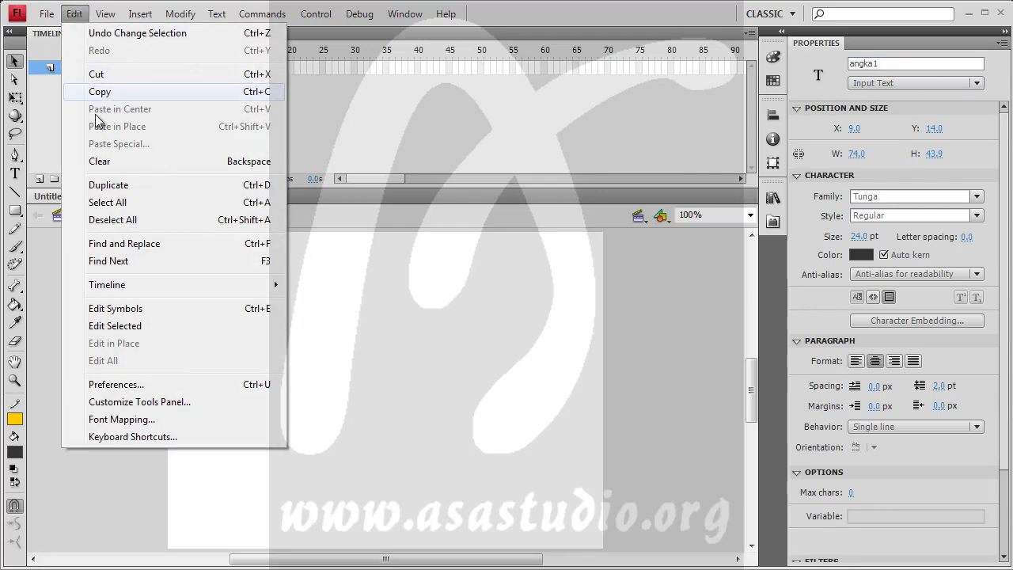
click(100, 92)
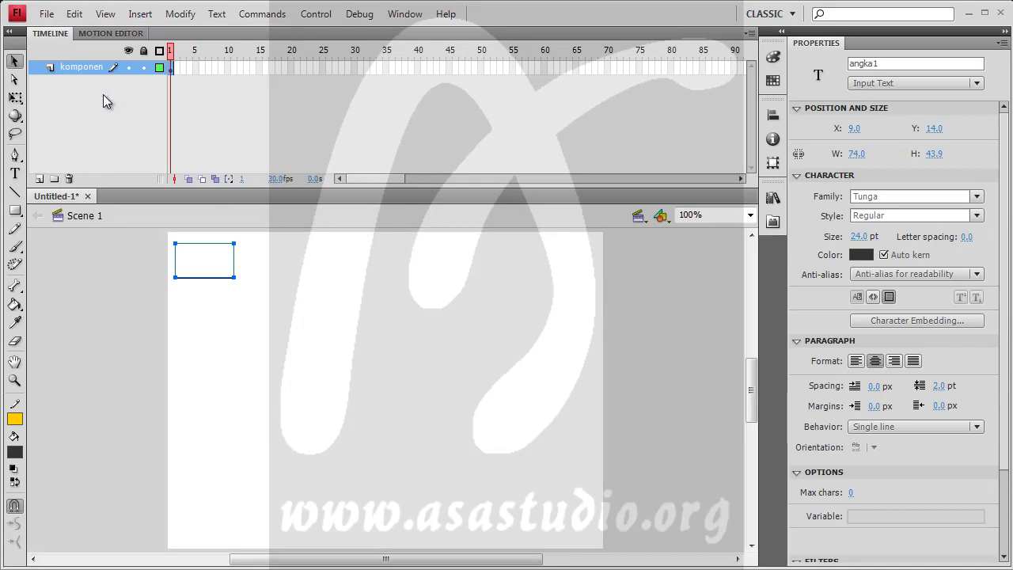
click(74, 14)
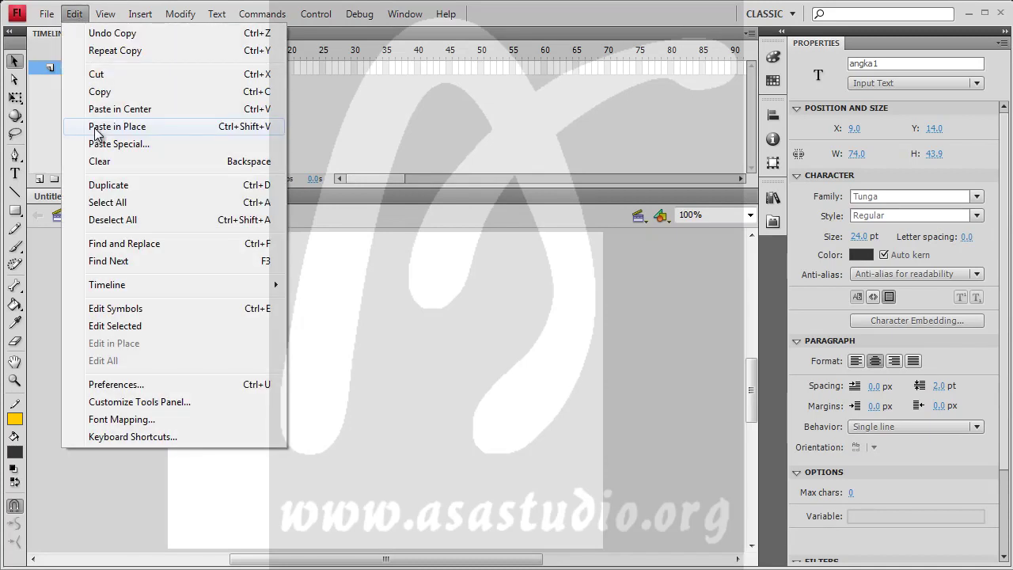
click(95, 129)
drag(202, 265, 312, 273)
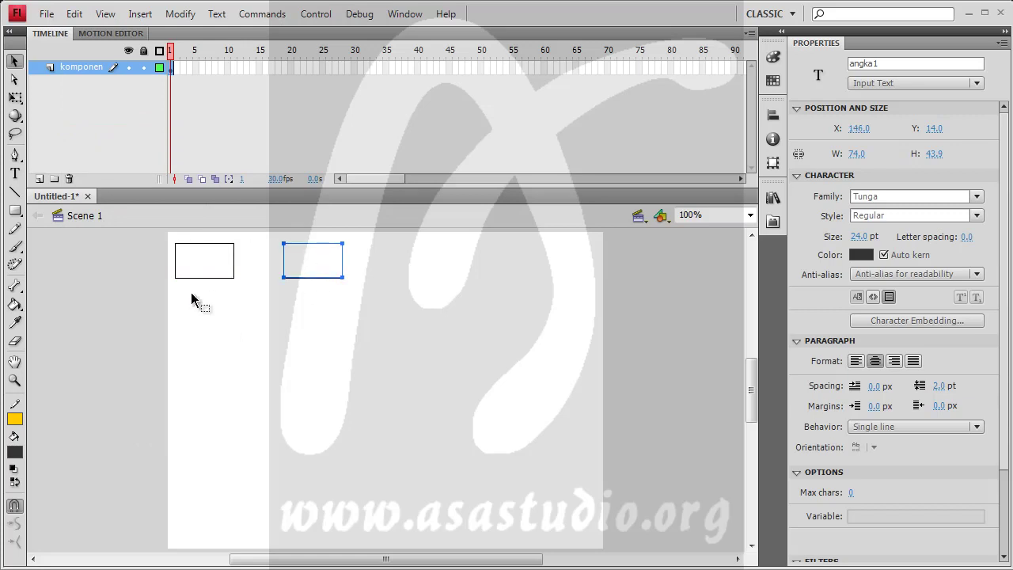
Step: Change the copied input field's instance name to angka2
click(891, 65)
key(shift+Left)
text(2)
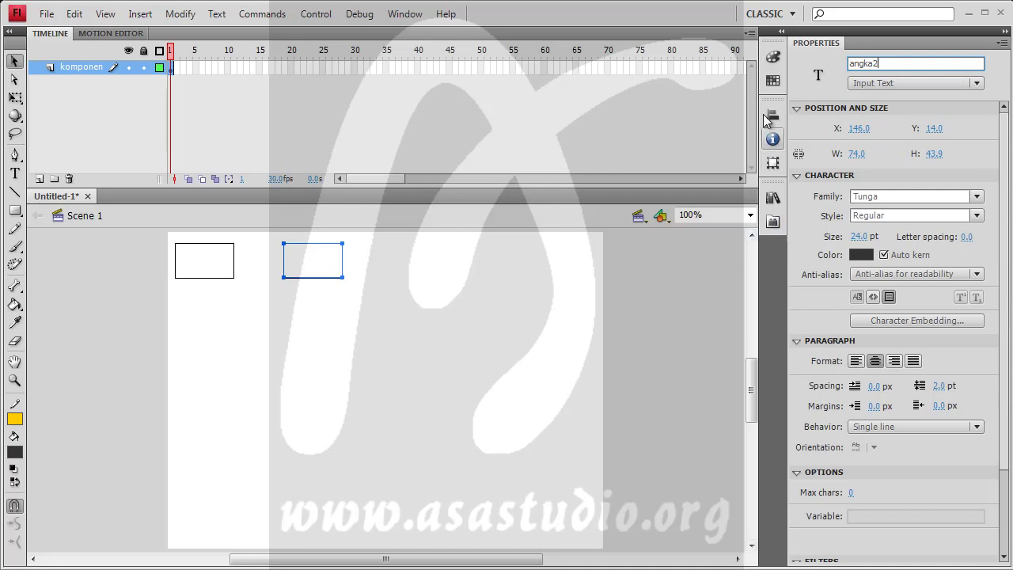
Step: Place a ComboBox user interface component on the stage below the two input fields, at about X 86, Y 105
click(404, 13)
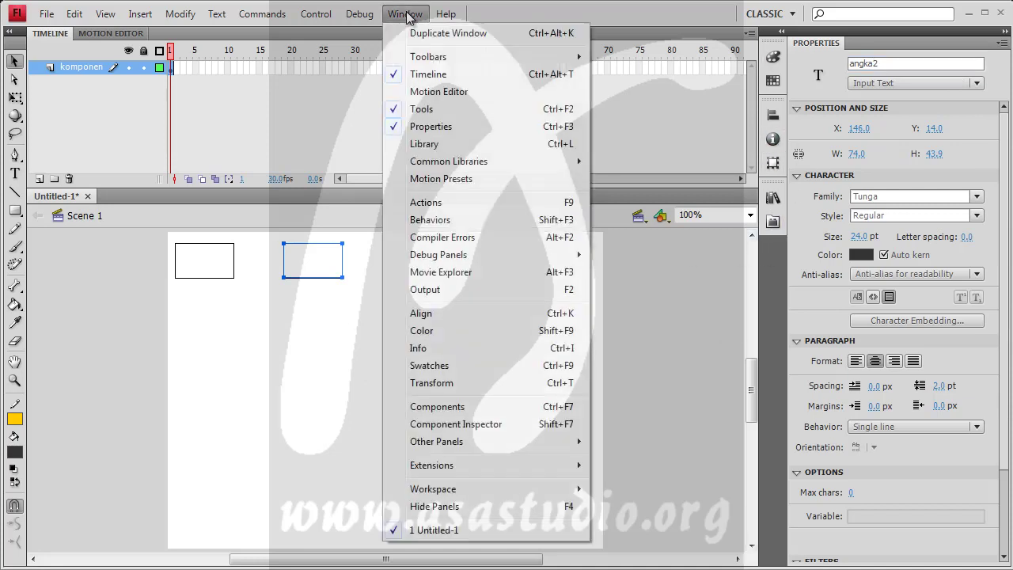
click(466, 407)
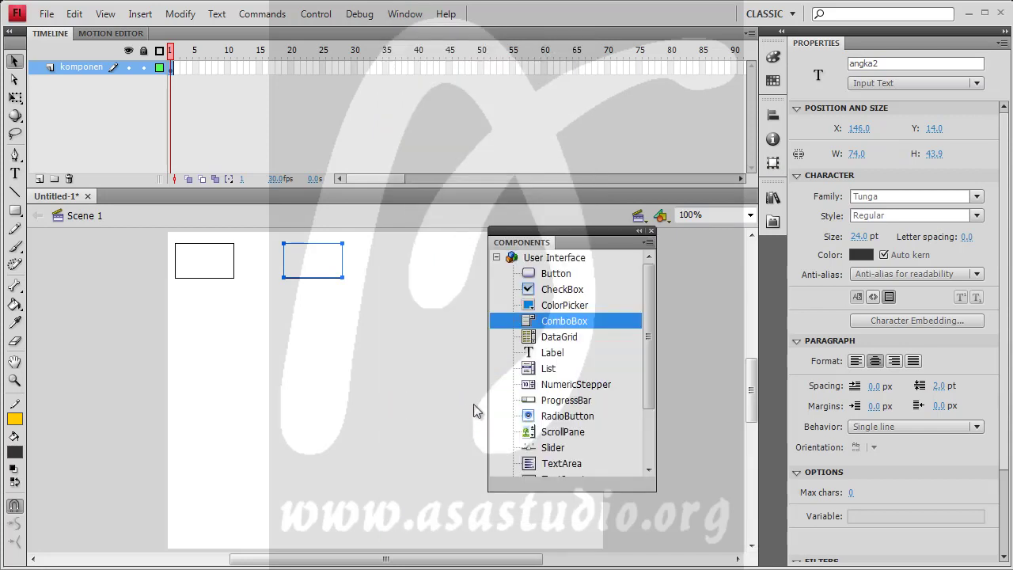
click(496, 258)
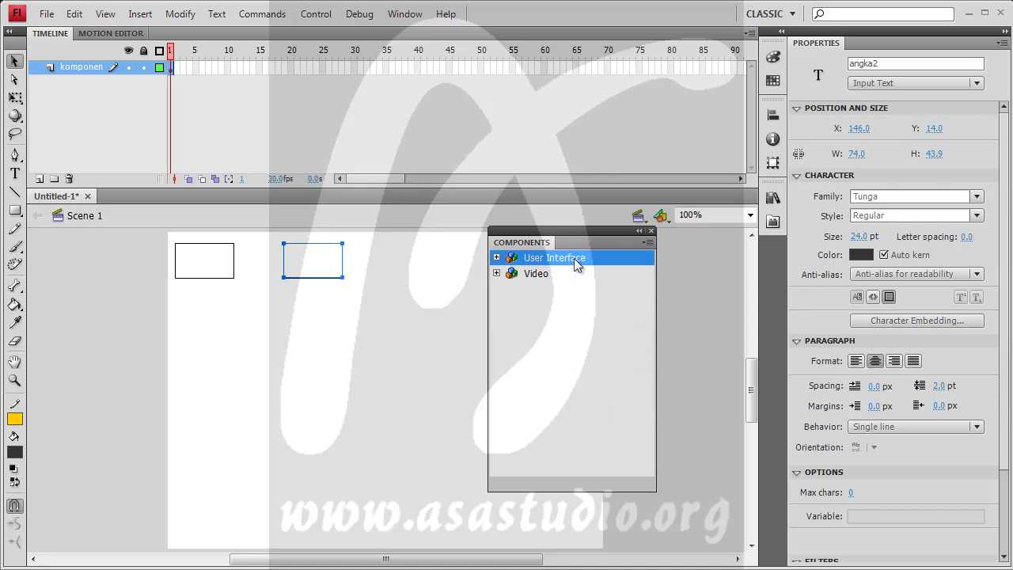
click(496, 258)
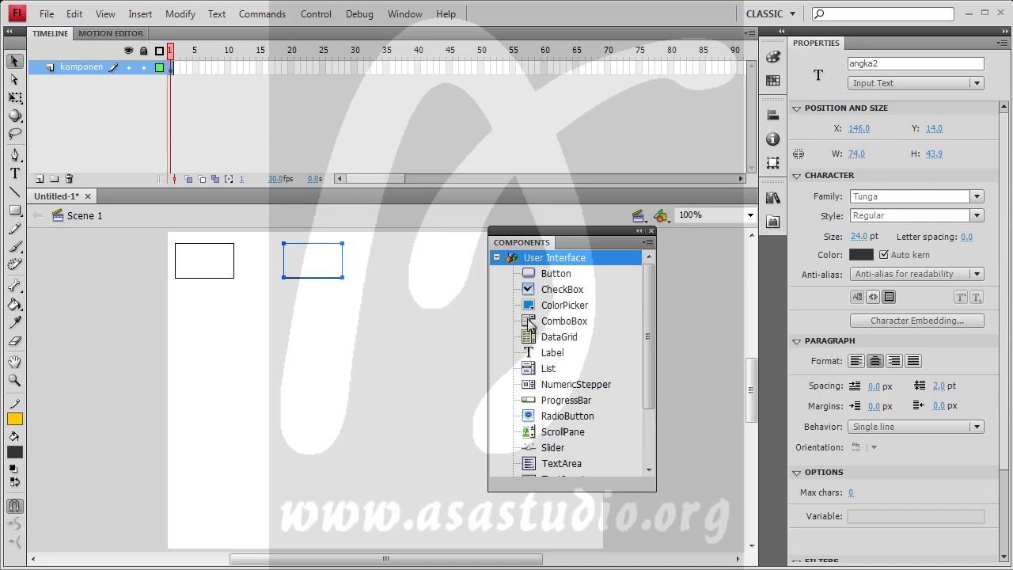
drag(528, 325, 277, 331)
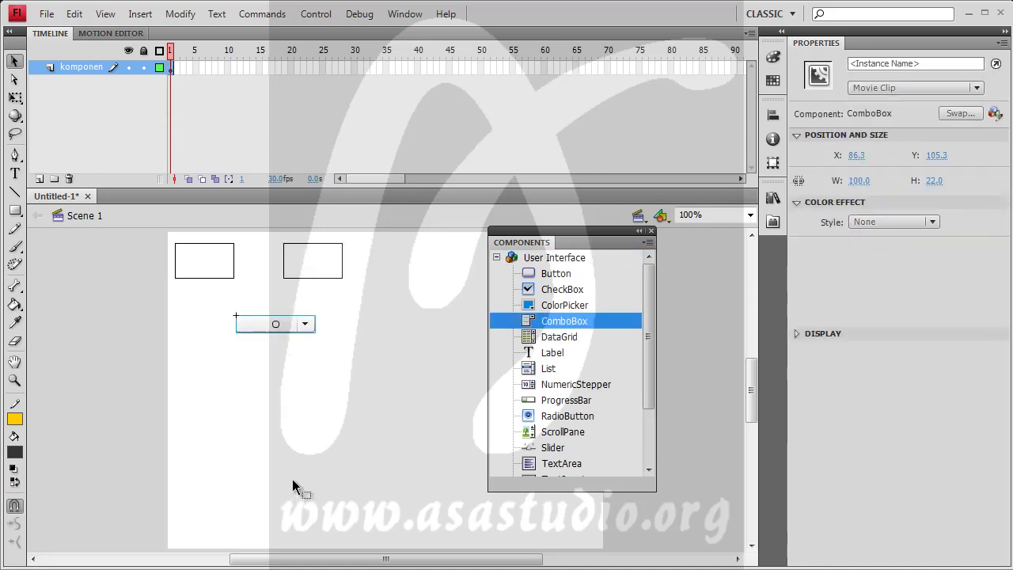
click(651, 230)
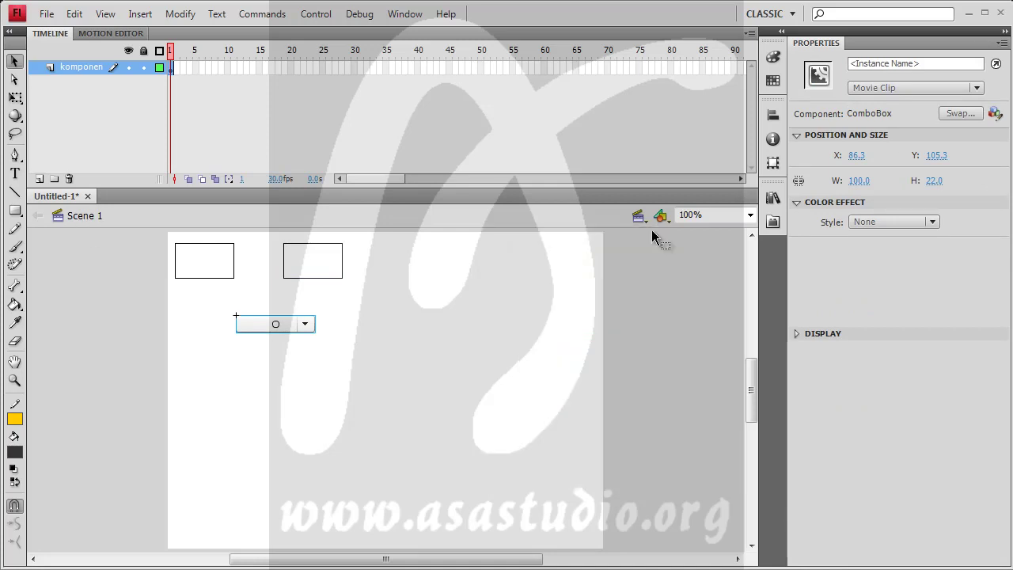
Step: Resize the ComboBox with Free Transform to about 56 px wide and 36 px high
click(15, 97)
drag(316, 323, 288, 324)
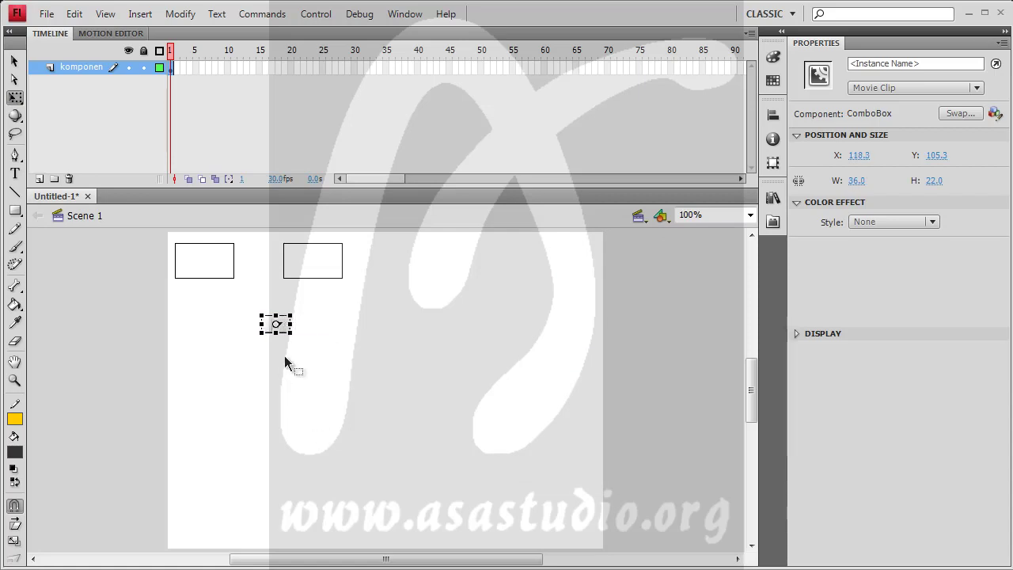
drag(291, 323, 299, 324)
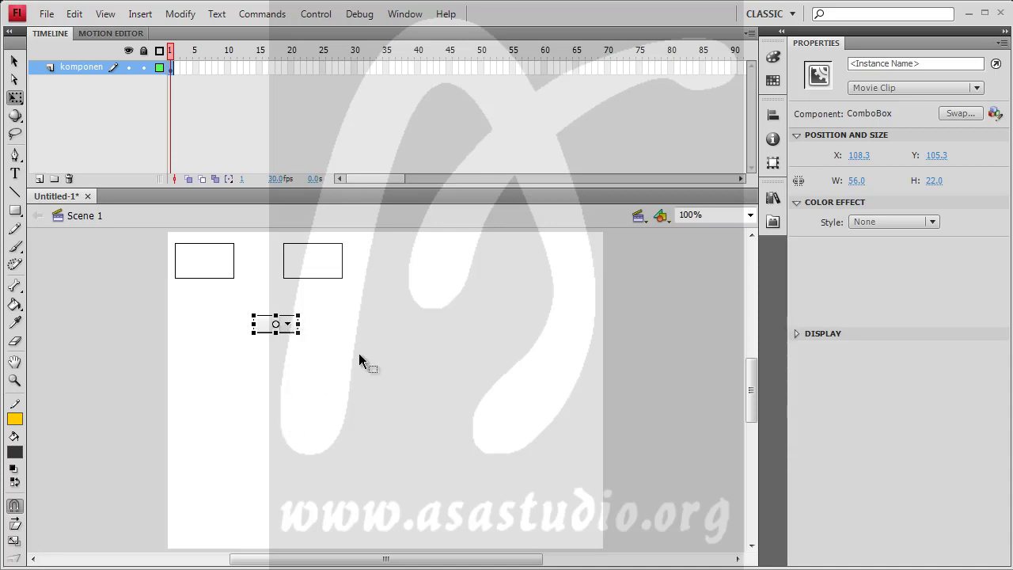
drag(275, 333, 274, 338)
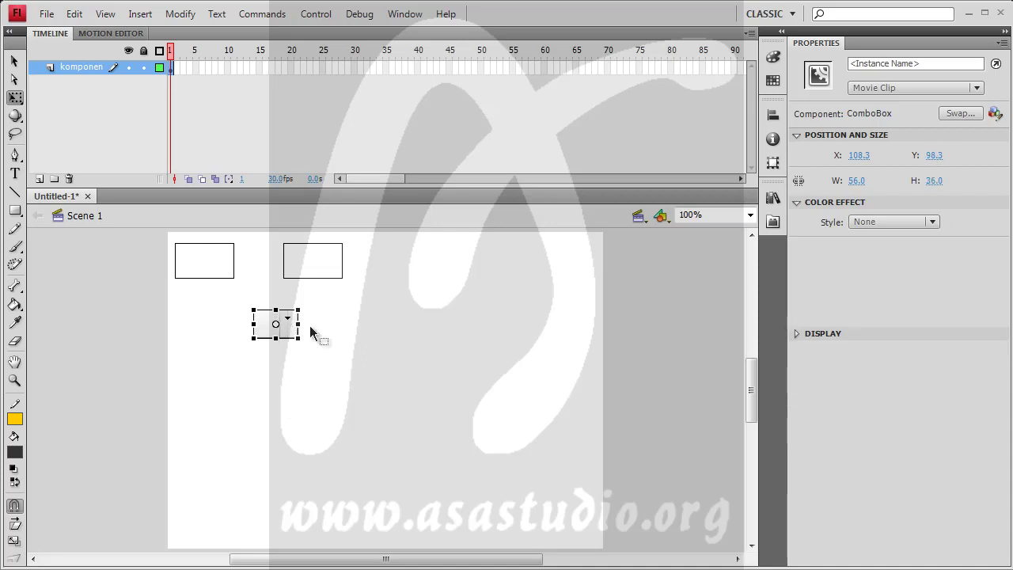
Step: Move the ComboBox between the two input fields at about X 90, Y 18, and shift angka2 right to X 152
drag(286, 326, 274, 265)
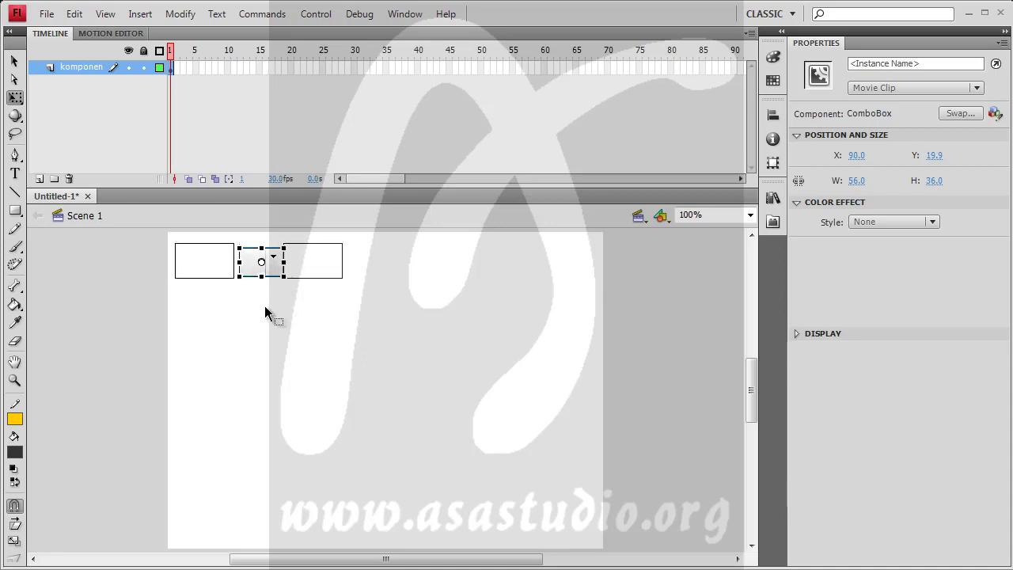
key(Up)
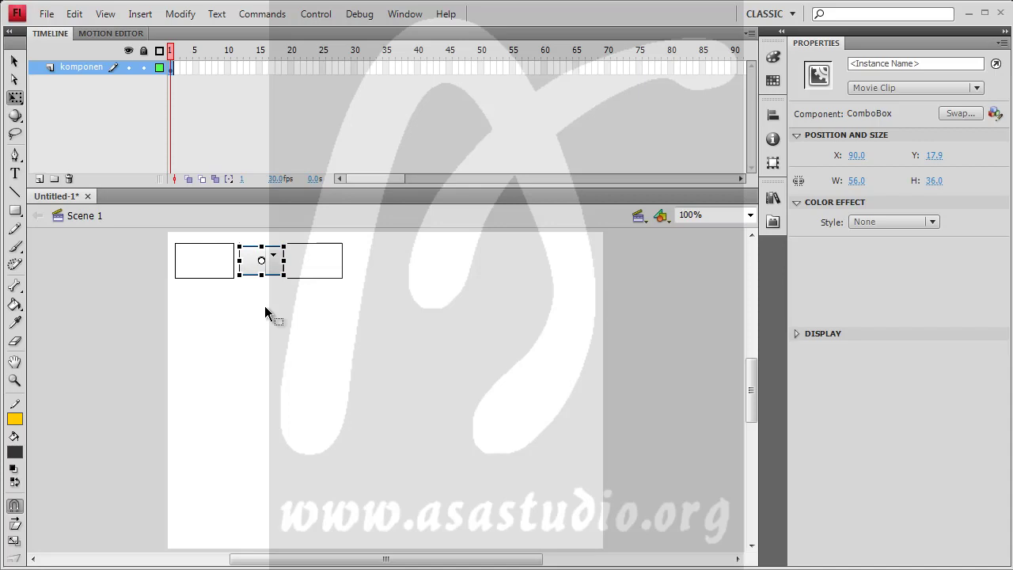
click(318, 272)
key(Right)
key(Right)
key(Right)
key(Right)
key(Right)
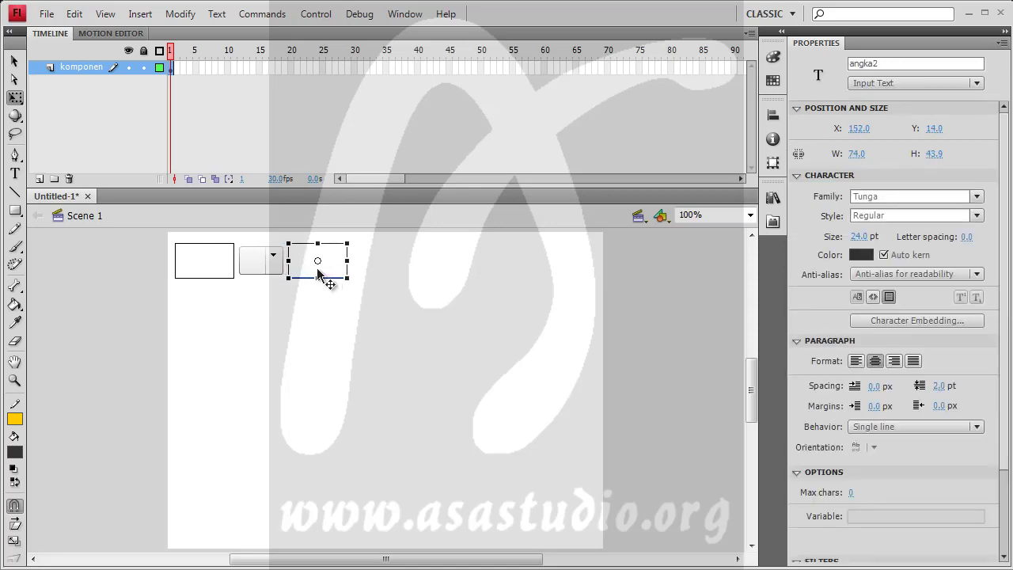
Step: Add a first entry to the ComboBox's dataProvider with both label and data set to +
click(267, 269)
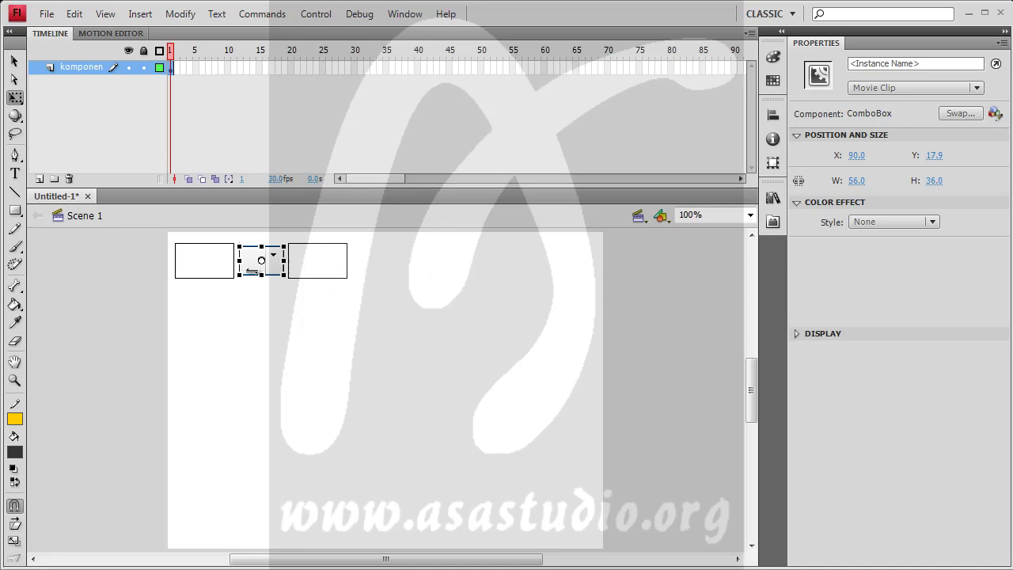
click(995, 114)
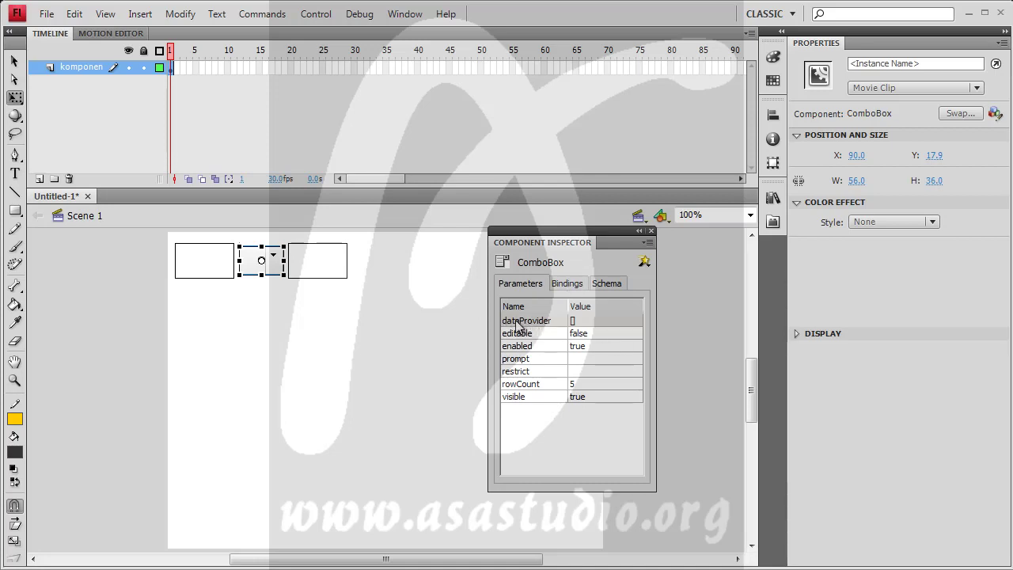
click(625, 321)
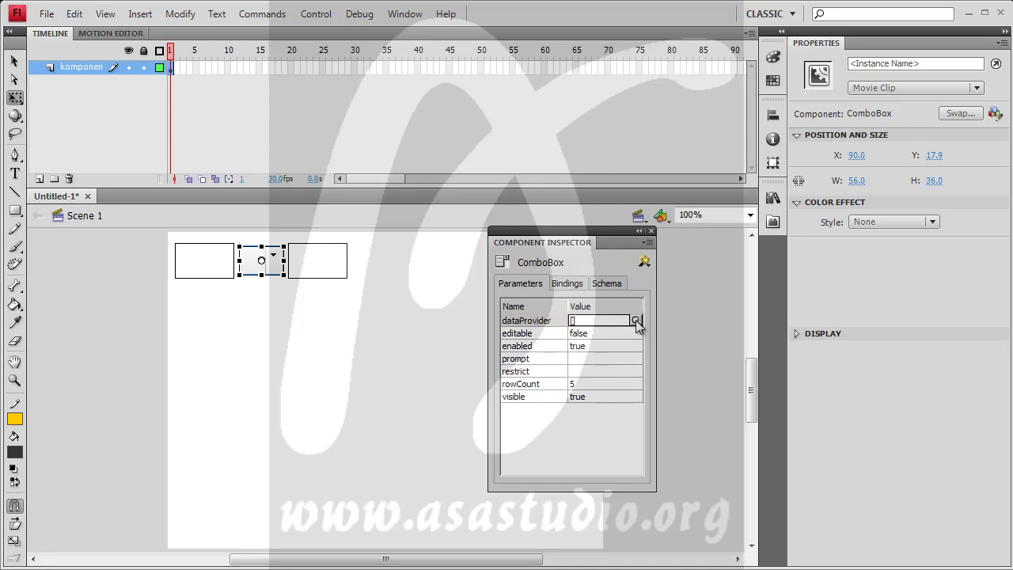
click(635, 320)
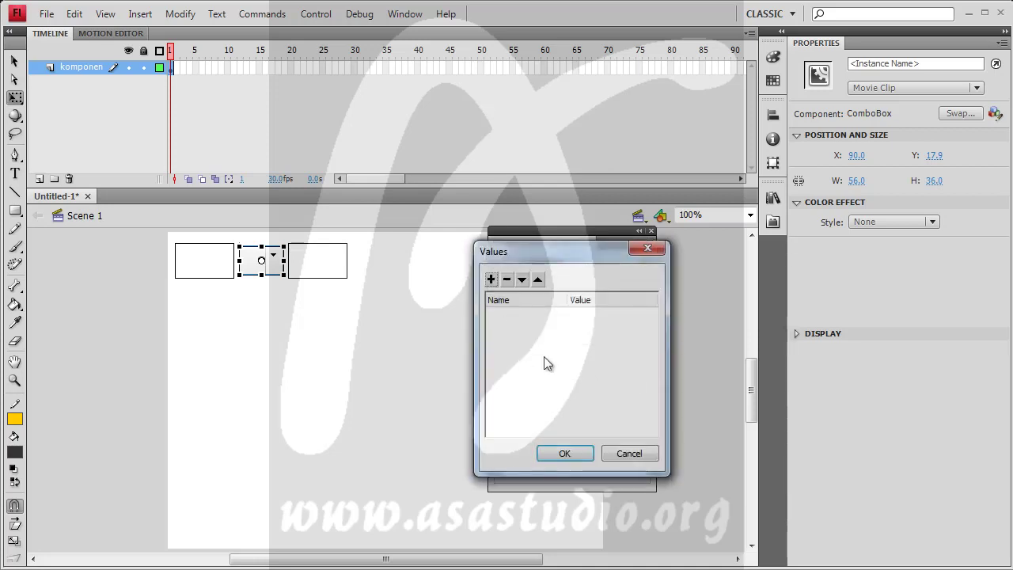
click(492, 280)
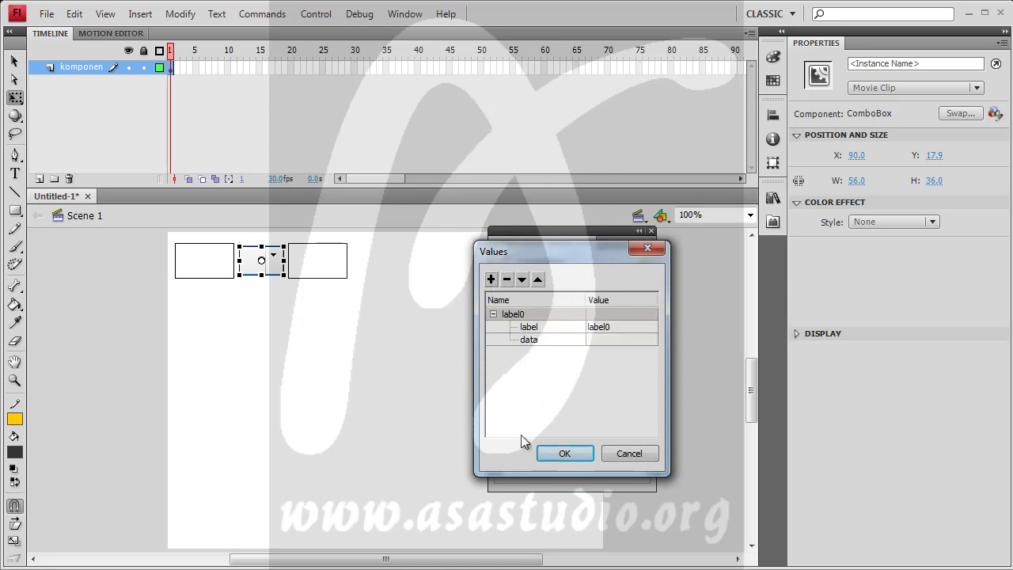
click(619, 325)
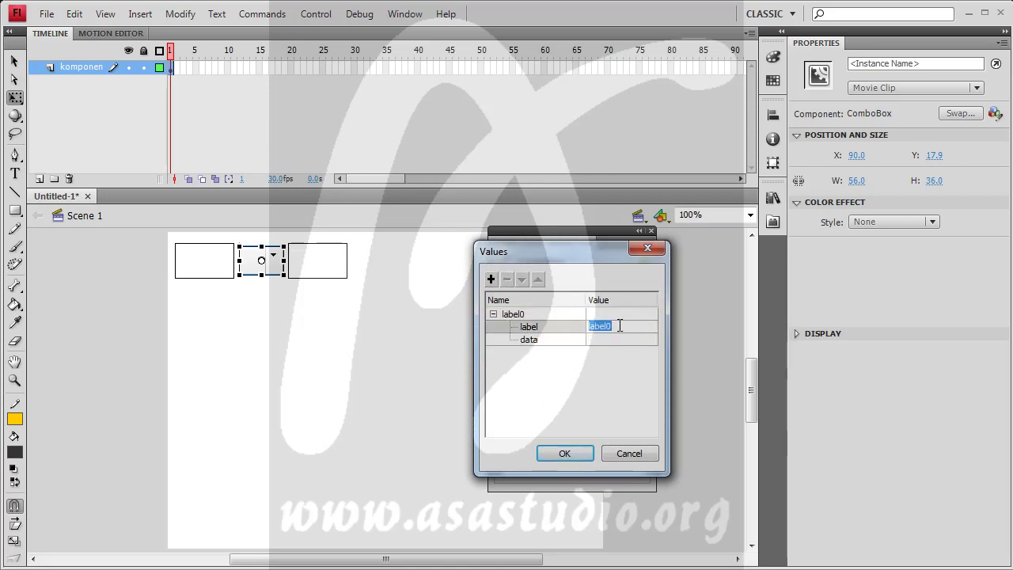
text(+)
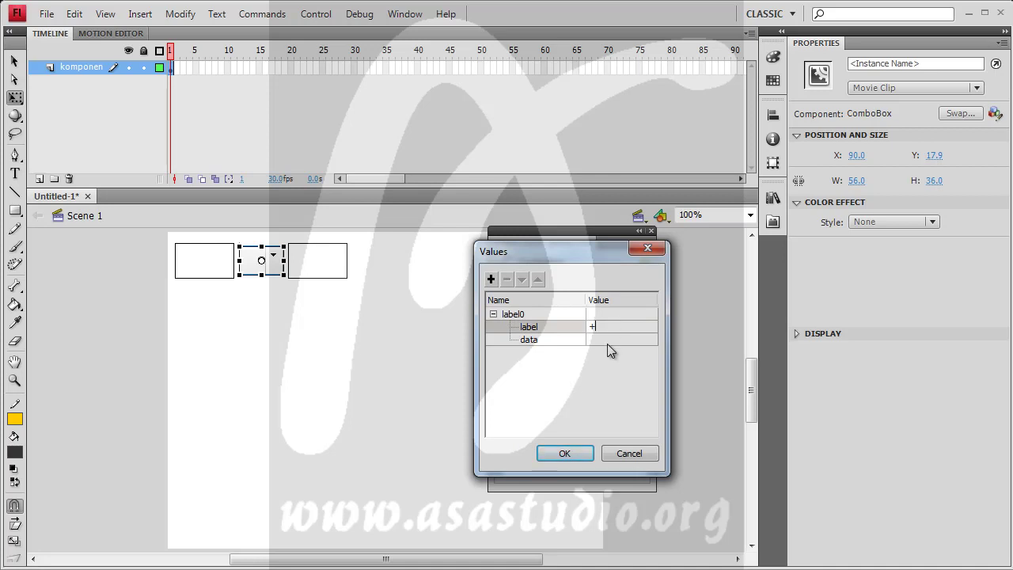
click(607, 340)
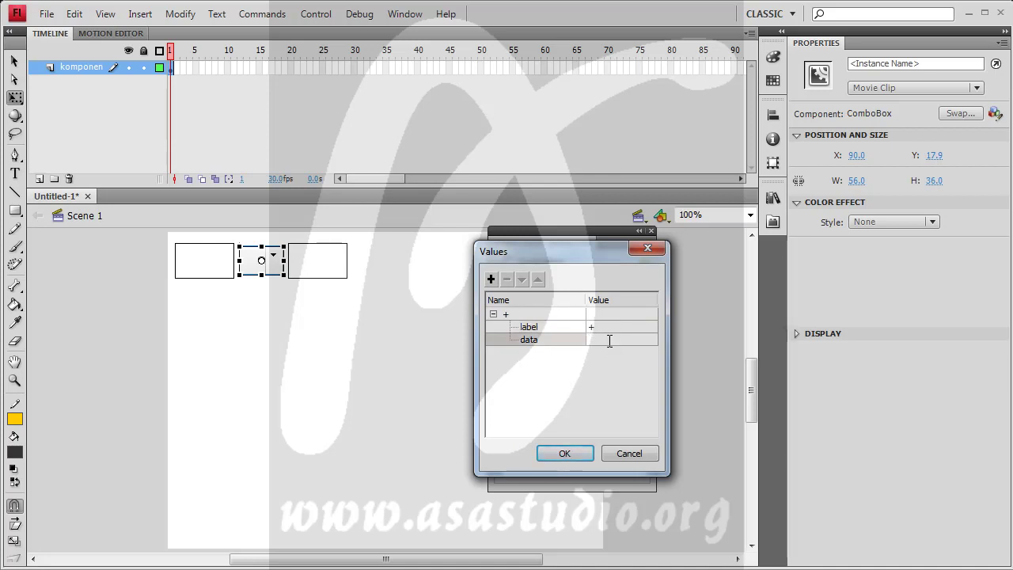
text(+)
Step: Add a second dataProvider entry with both label and data set to -
click(492, 279)
click(619, 365)
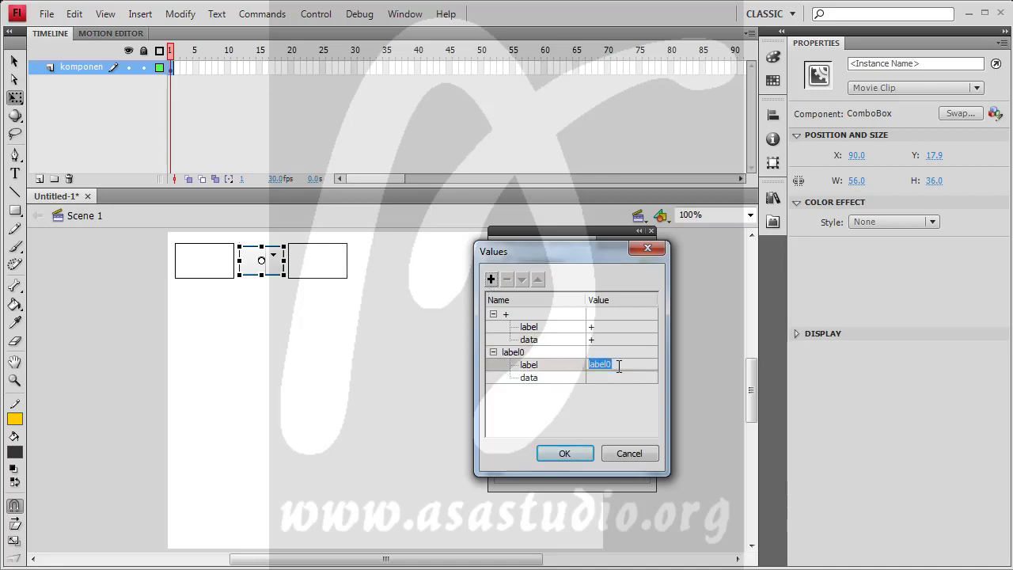
text(-)
click(618, 376)
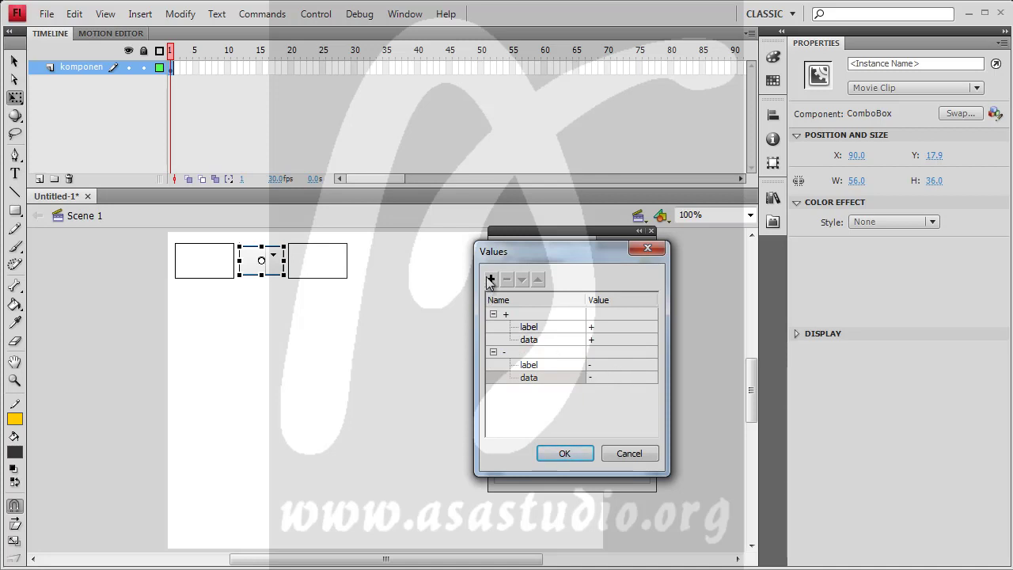
Step: Add a third dataProvider entry with both label and data set to x
click(490, 279)
click(606, 403)
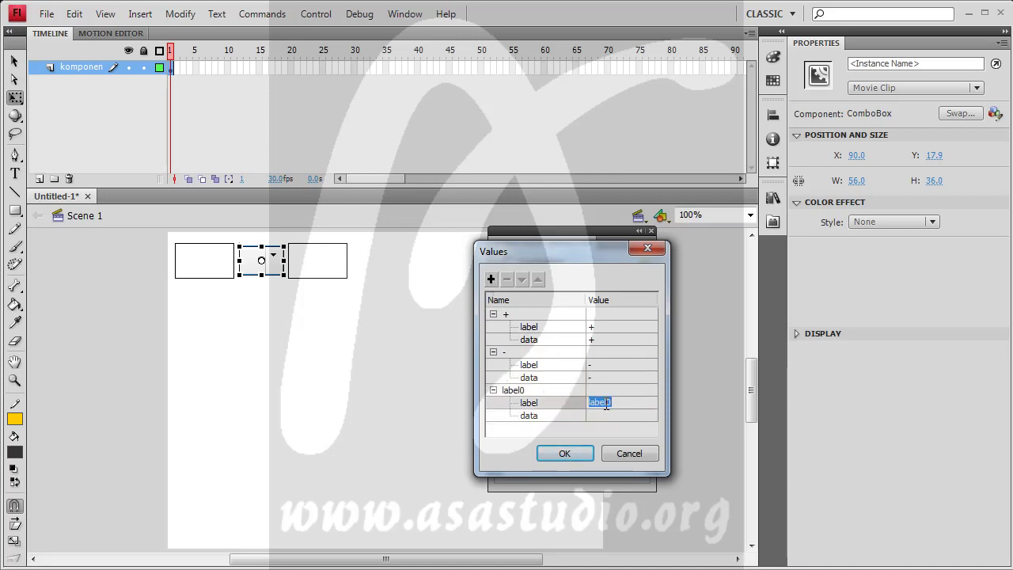
text(*)
double_click(606, 403)
text(x)
click(619, 415)
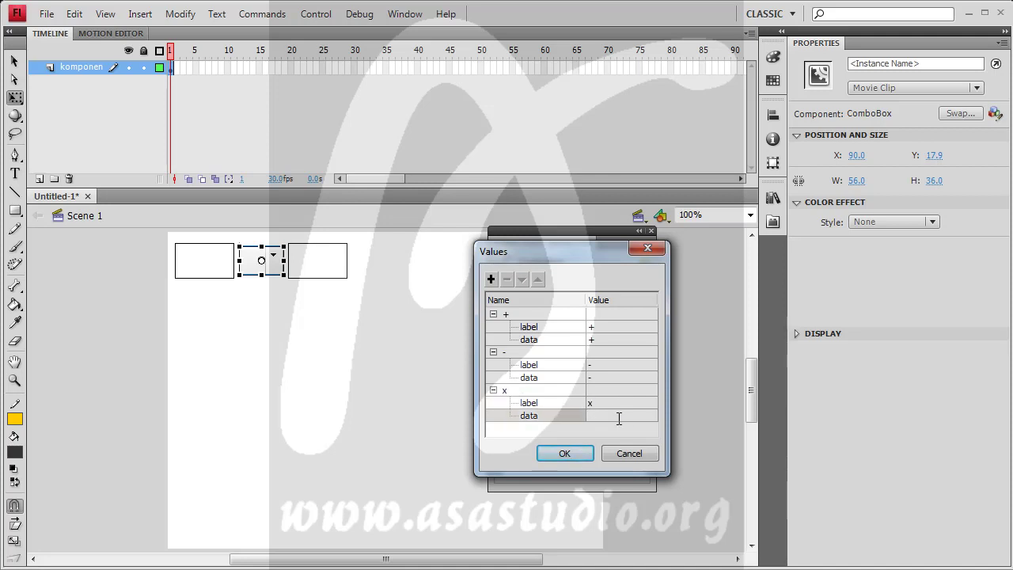
text(*)
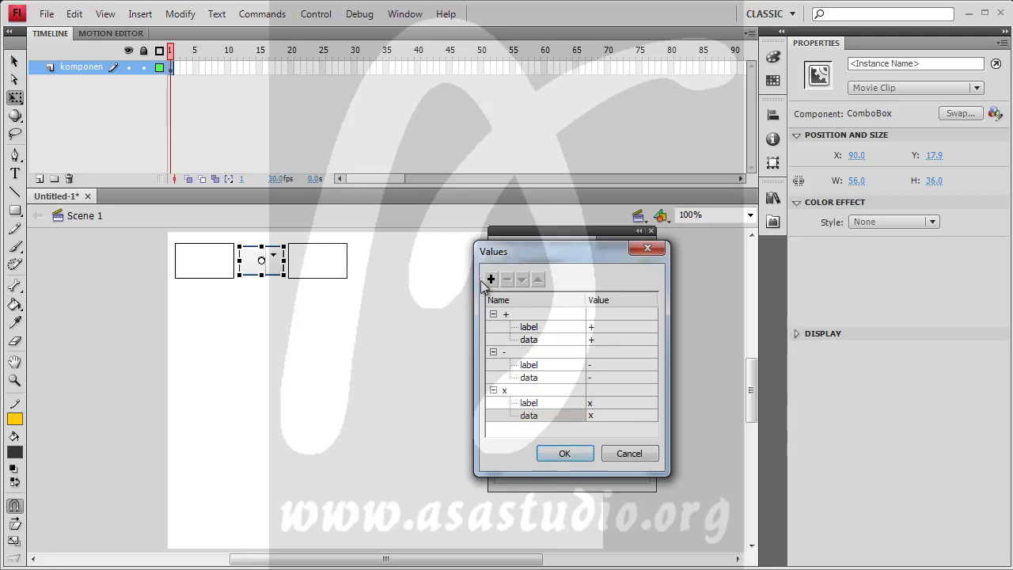
Step: Add a fourth dataProvider entry with label and data set to :, then apply the values and close the Component Inspector
click(491, 279)
click(603, 416)
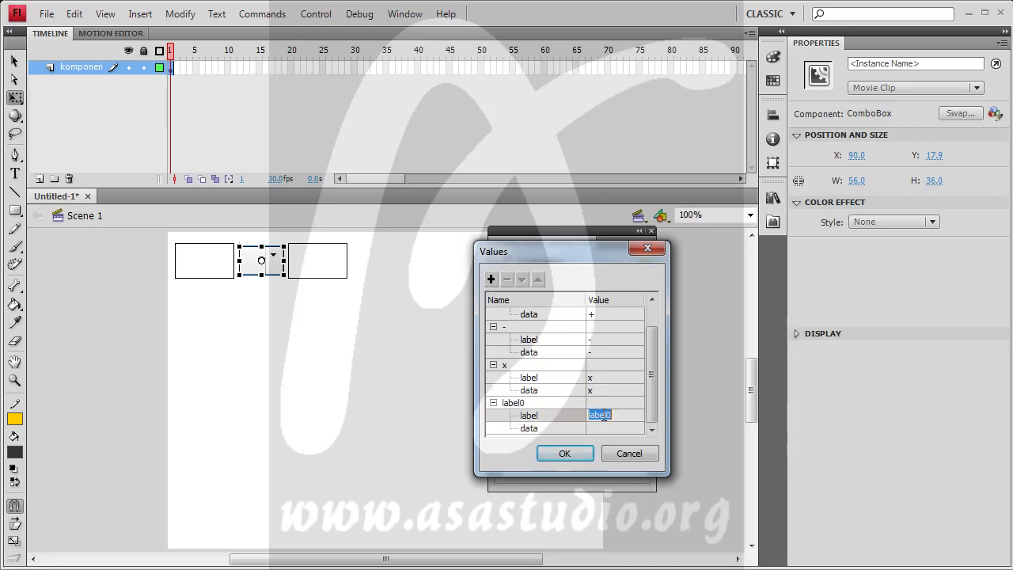
text(:)
click(612, 429)
text(:)
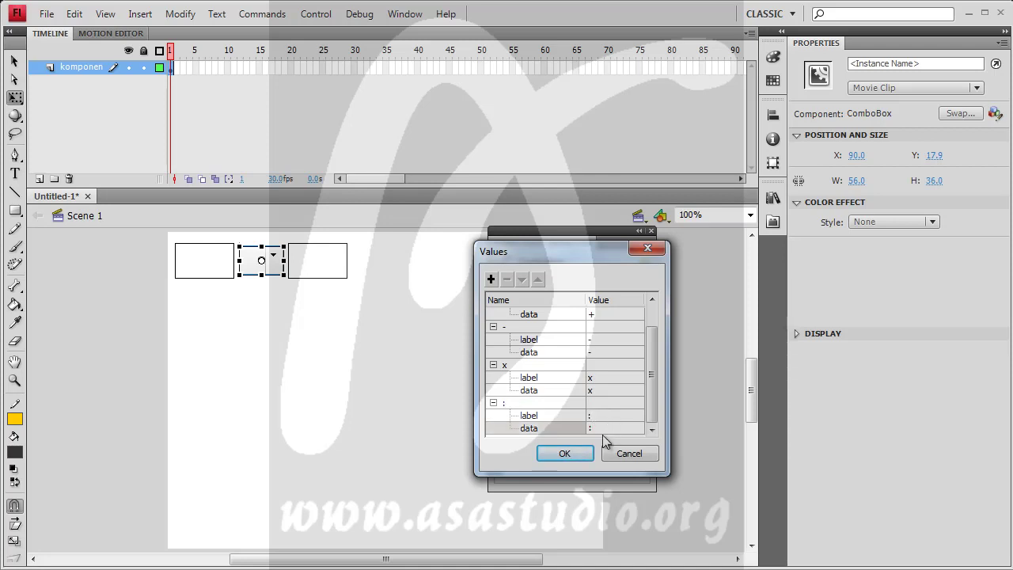
click(565, 453)
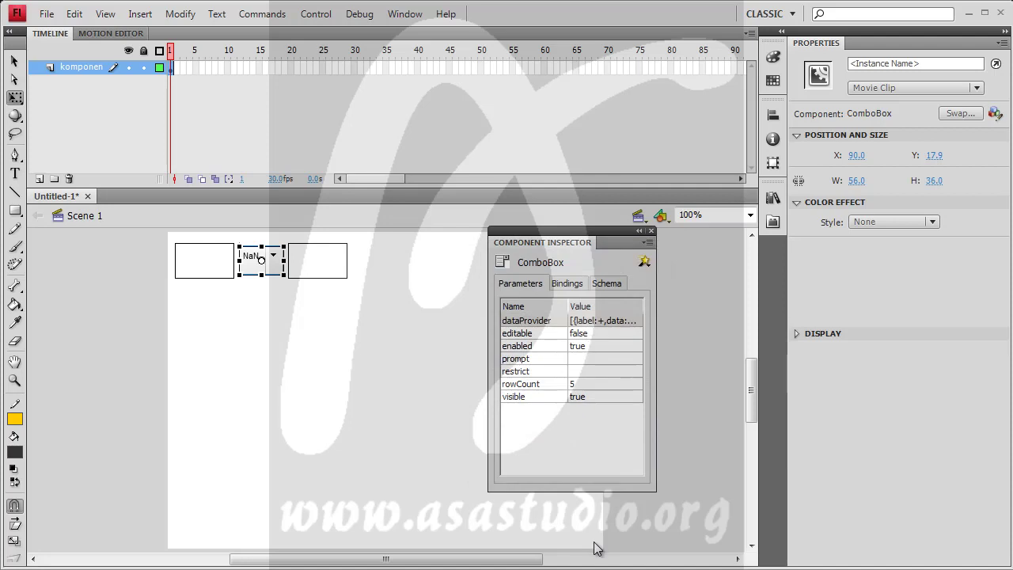
click(650, 231)
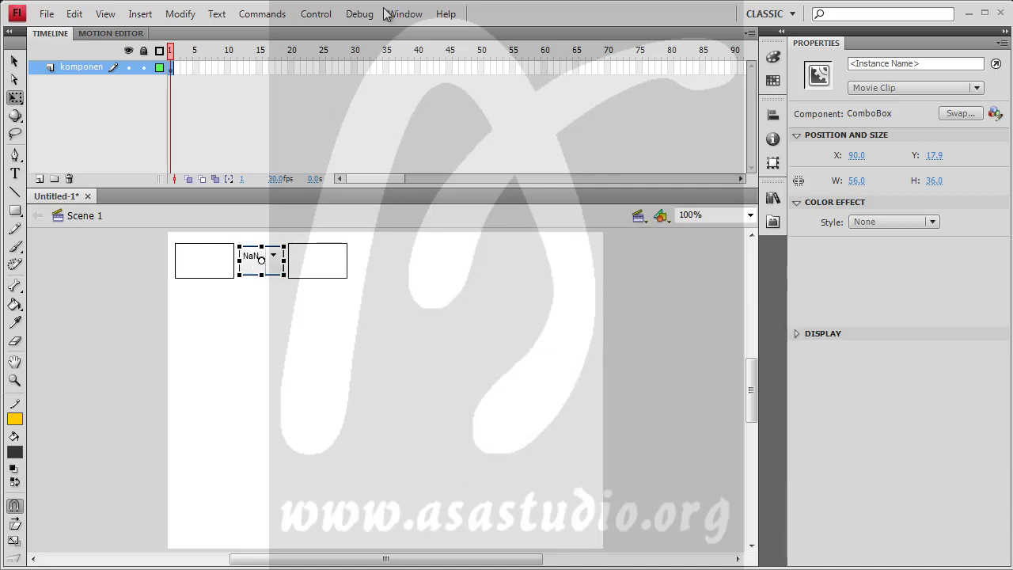
Step: Test the movie, choose -, x and : in turn from the operator ComboBox, and close the preview
click(316, 13)
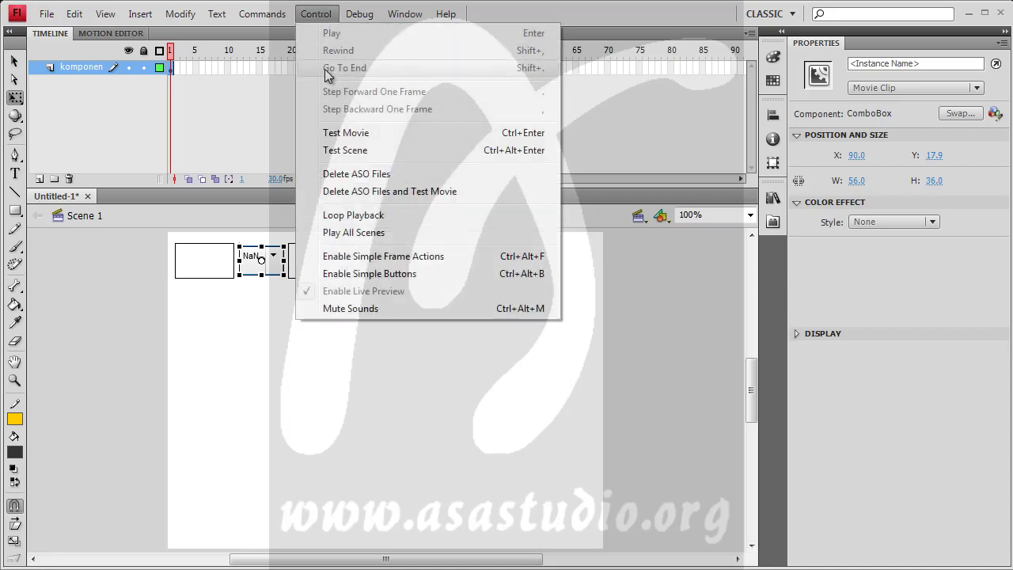
click(331, 130)
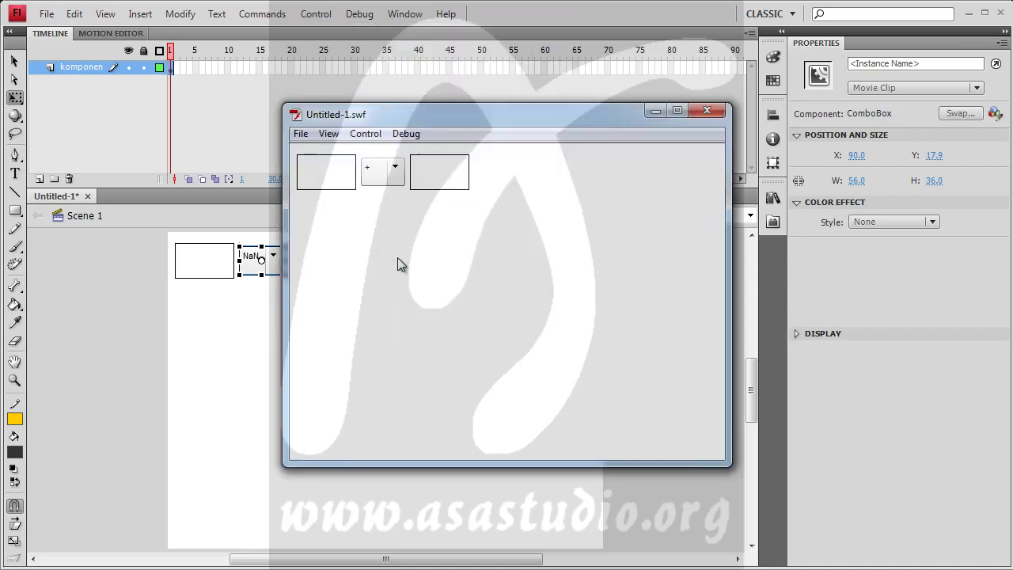
click(395, 168)
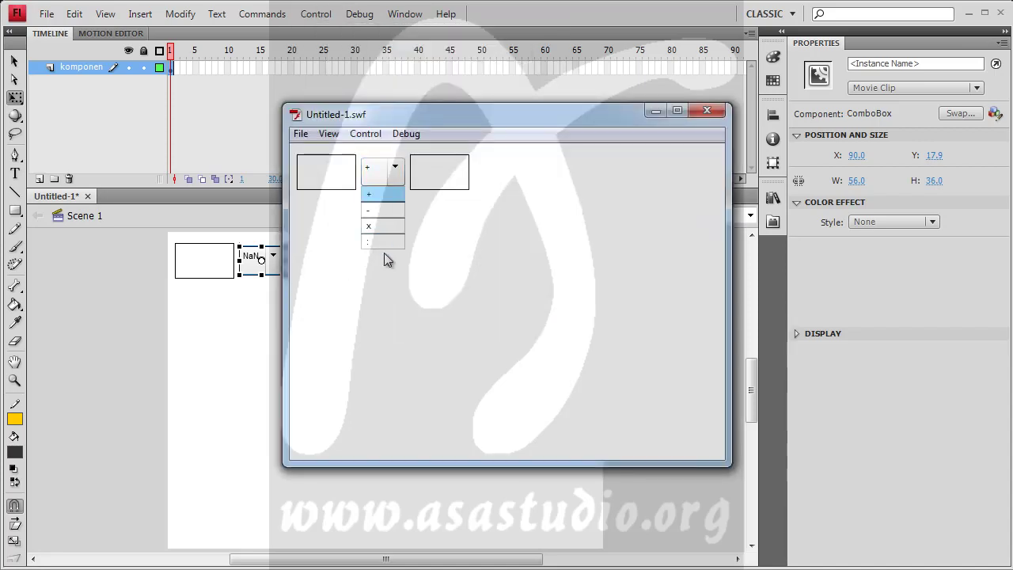
click(387, 195)
click(382, 213)
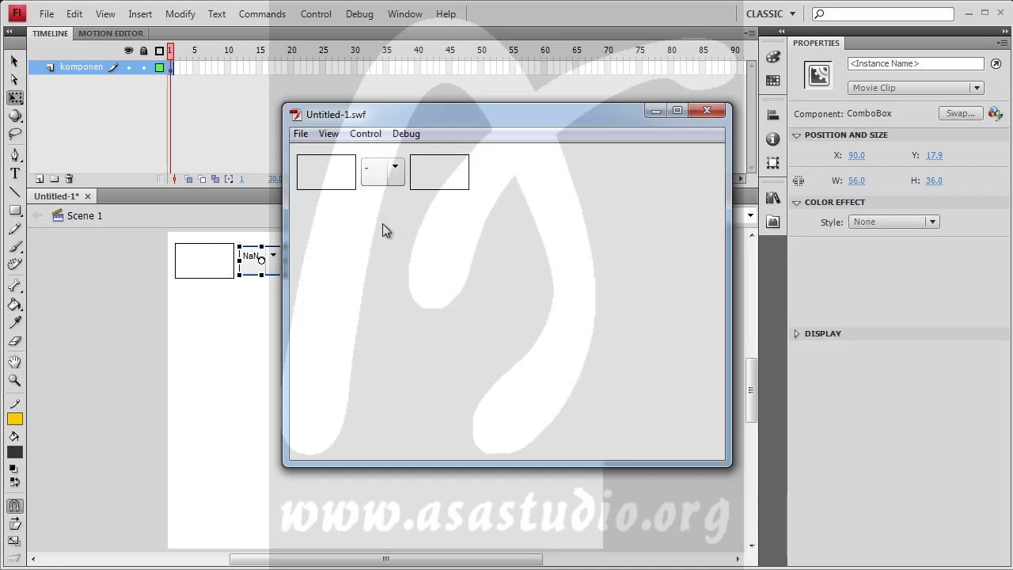
click(394, 169)
click(390, 227)
click(395, 174)
click(392, 240)
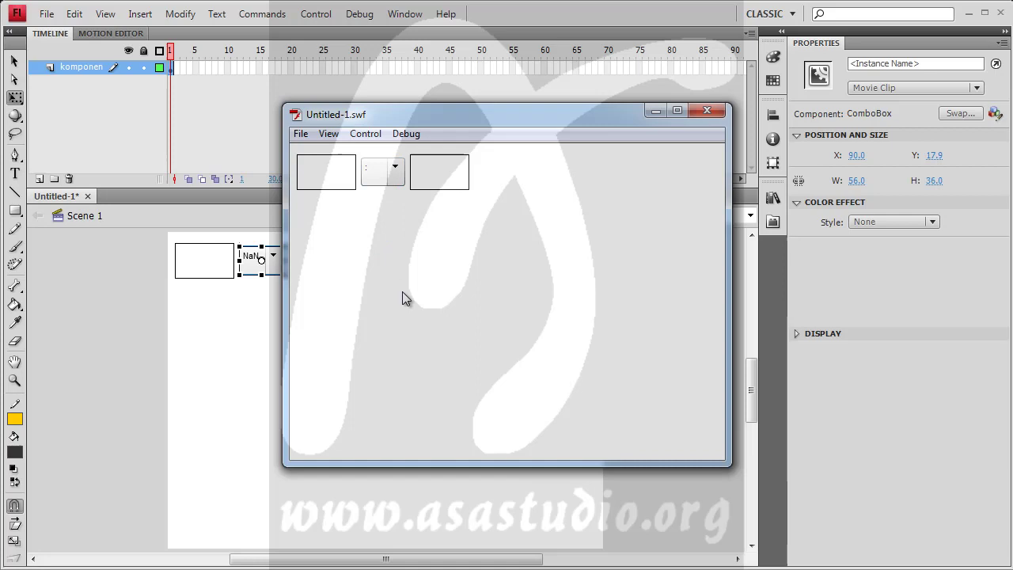
click(715, 112)
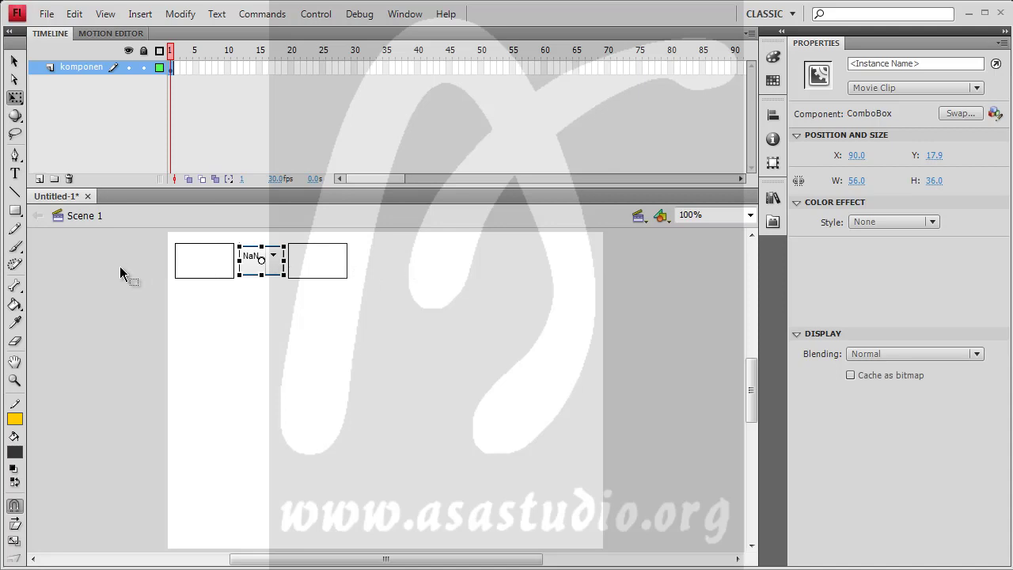
Step: Draw a rectangle about 140 by 38 px beside the angka2 field and convert it to a Button symbol named tombol
click(15, 211)
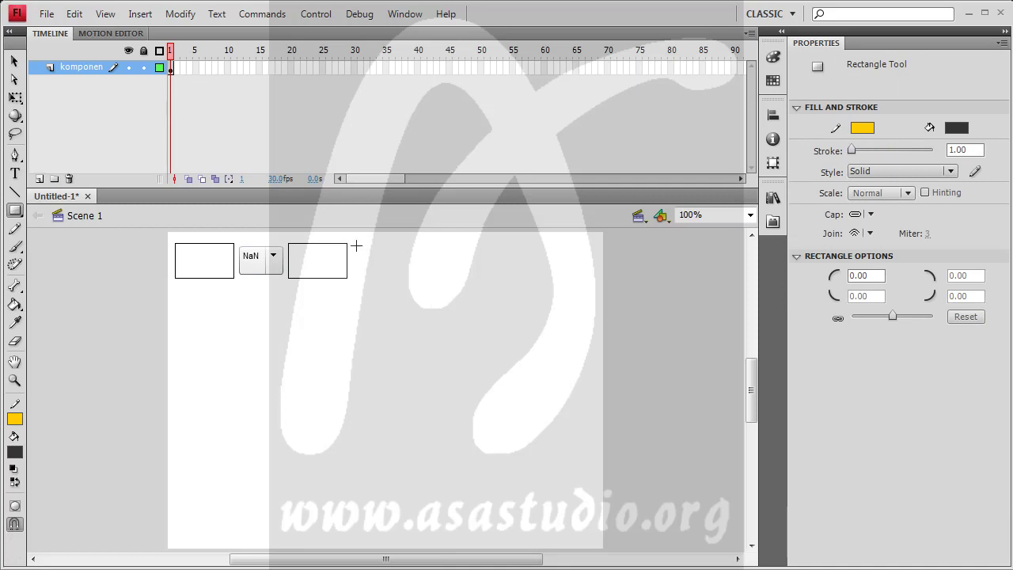
drag(356, 246, 467, 276)
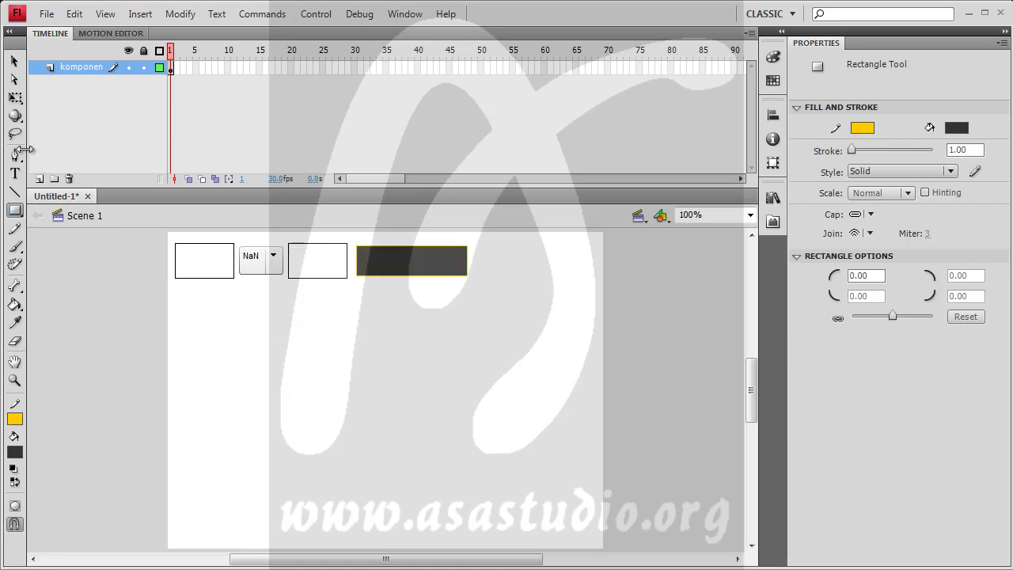
click(15, 61)
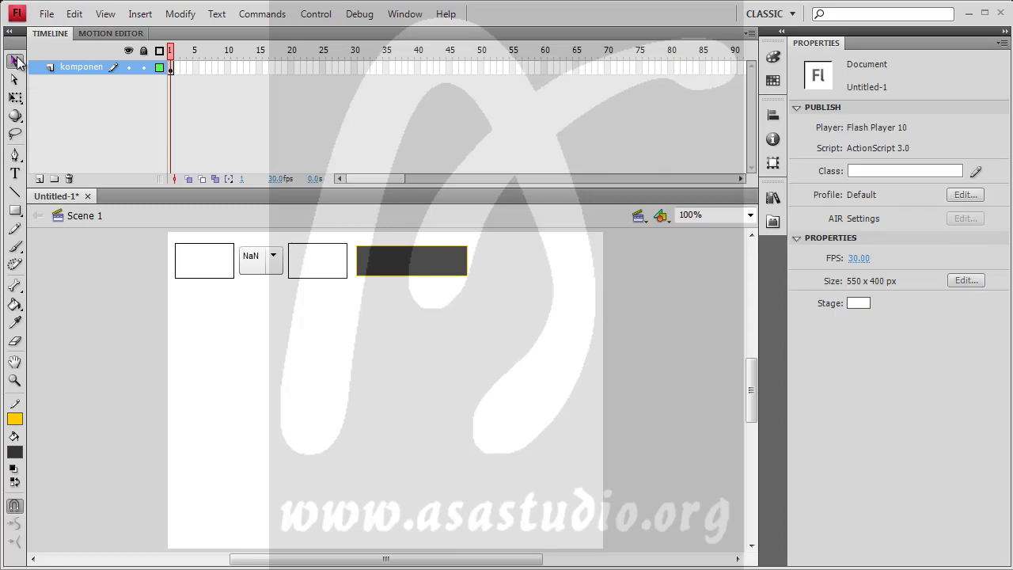
double_click(400, 265)
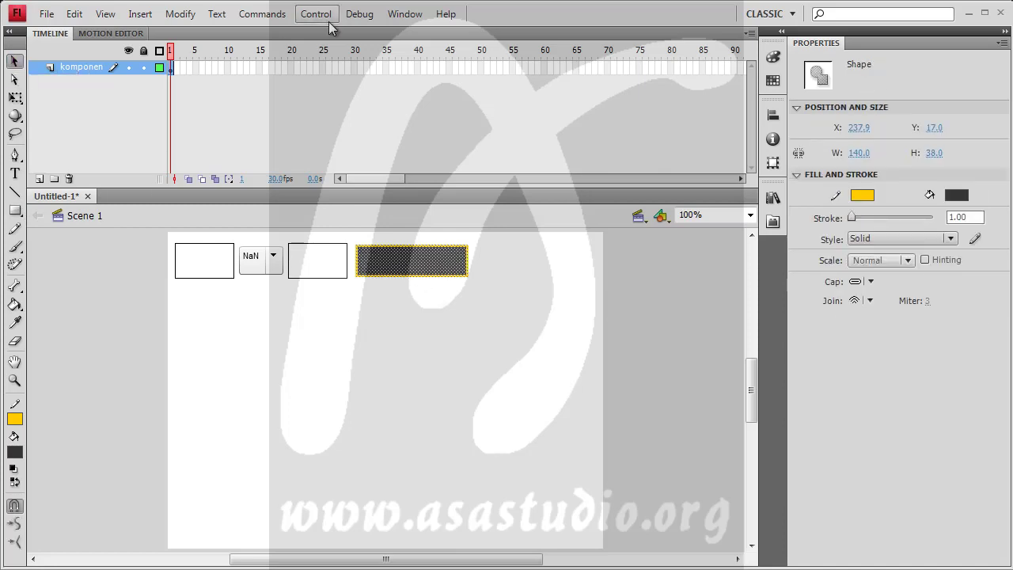
click(176, 15)
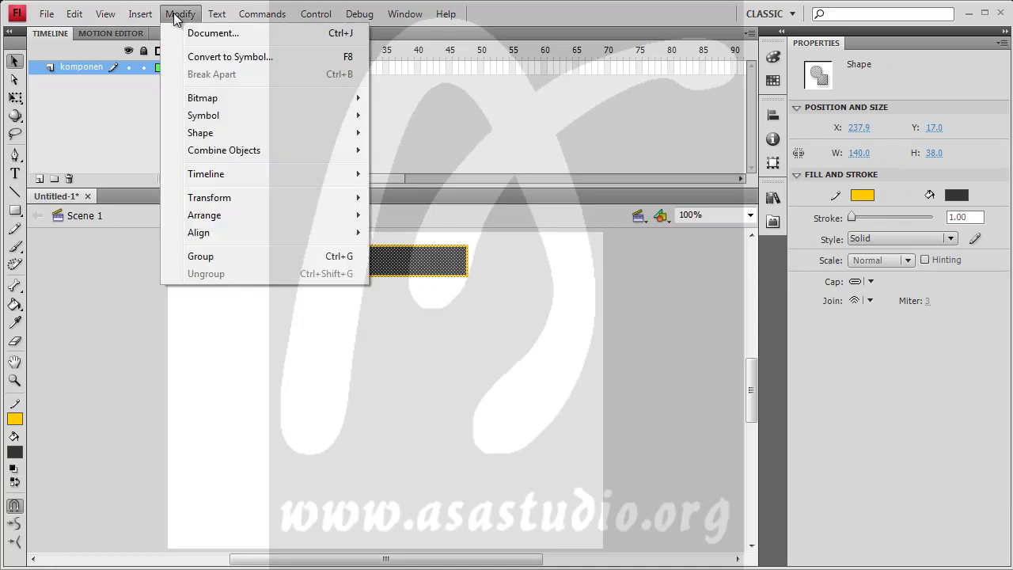
click(194, 61)
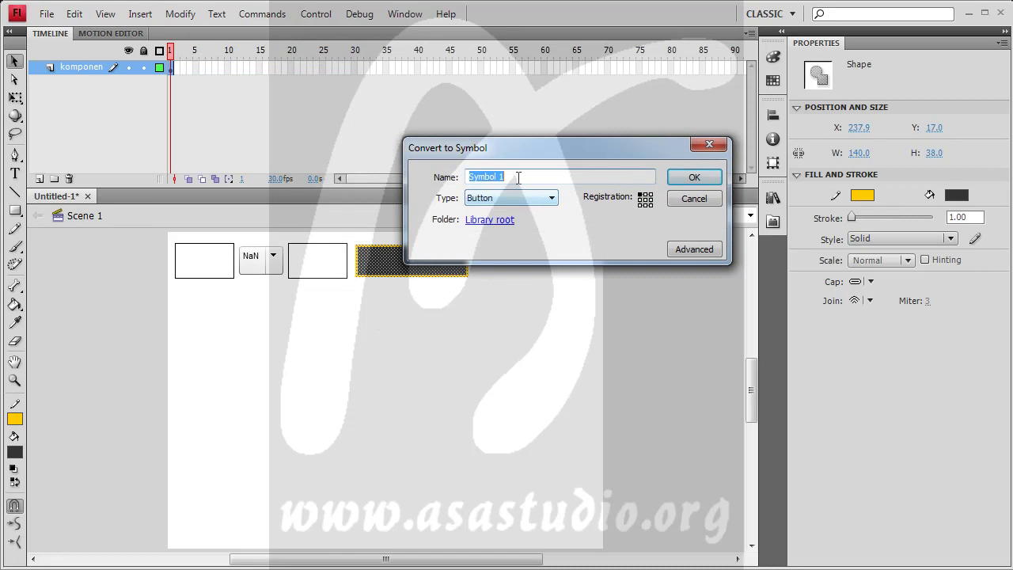
text(tombol)
click(691, 179)
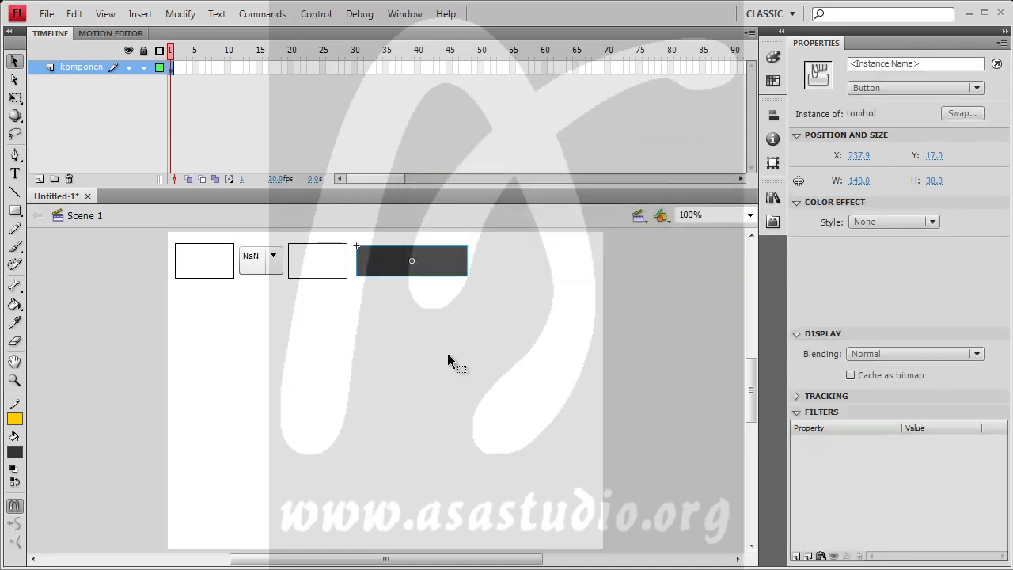
Step: Inside the tombol button symbol, rename the existing layer bg and add a new layer named teks above it
double_click(393, 259)
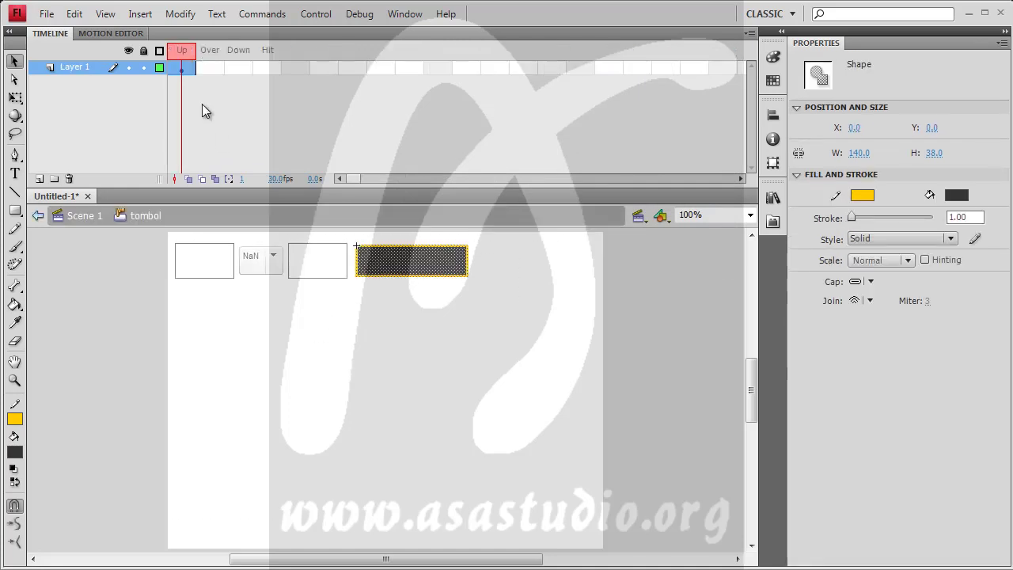
double_click(74, 69)
text(bg)
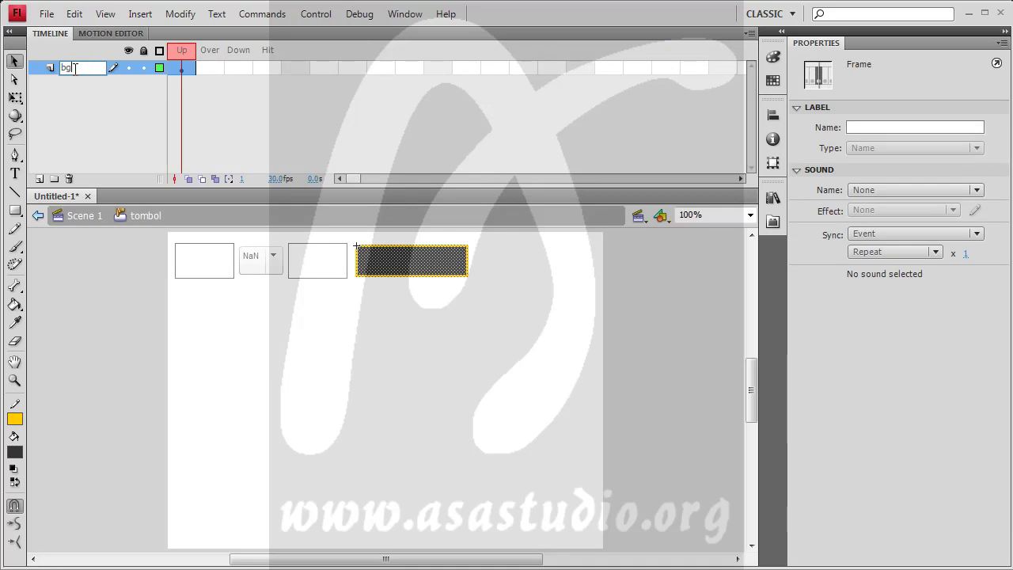
click(39, 179)
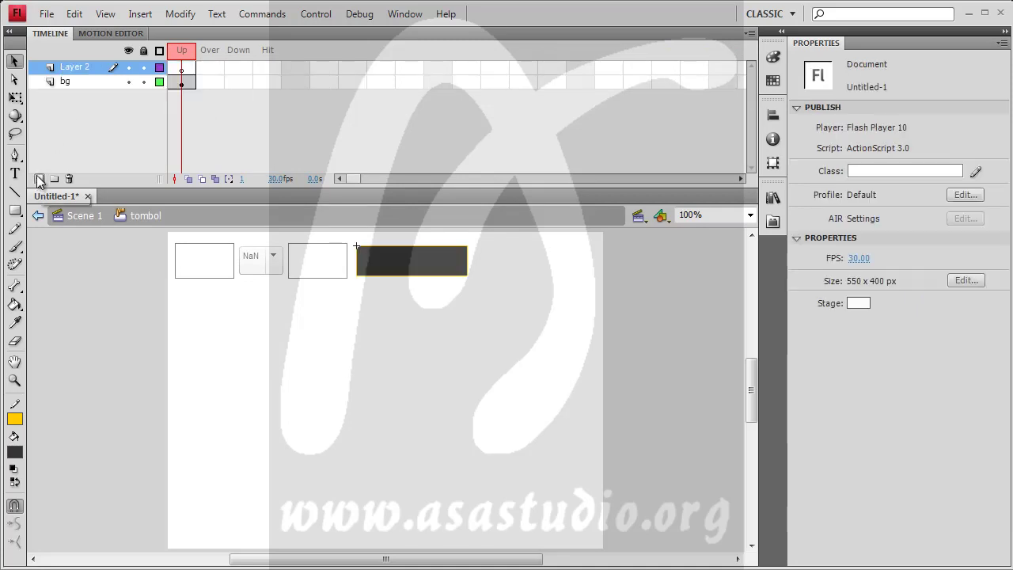
double_click(73, 66)
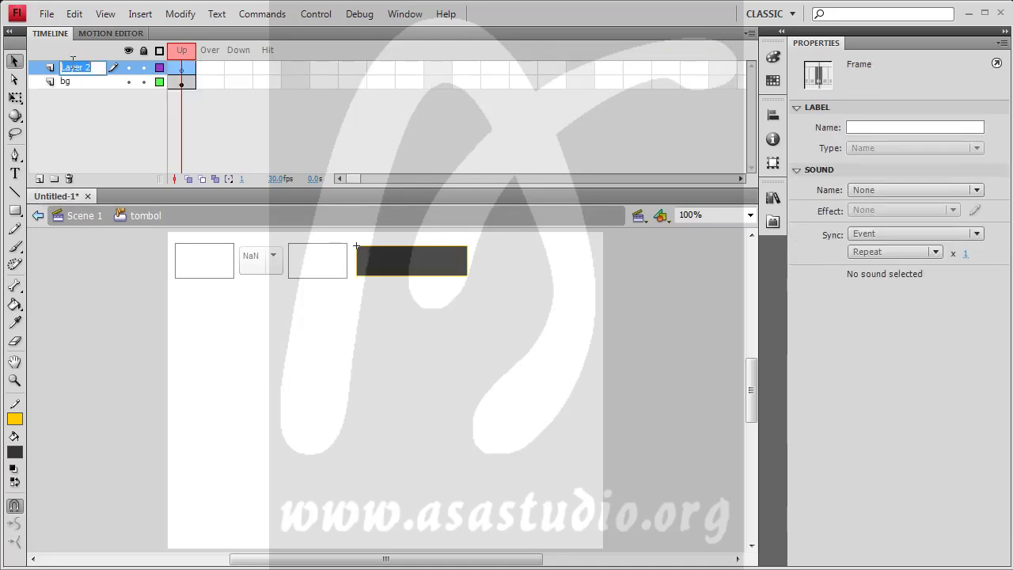
text(teks)
Step: On the teks layer, add a static text field about 127 px wide over the dark rectangle, reading Hitung
click(14, 173)
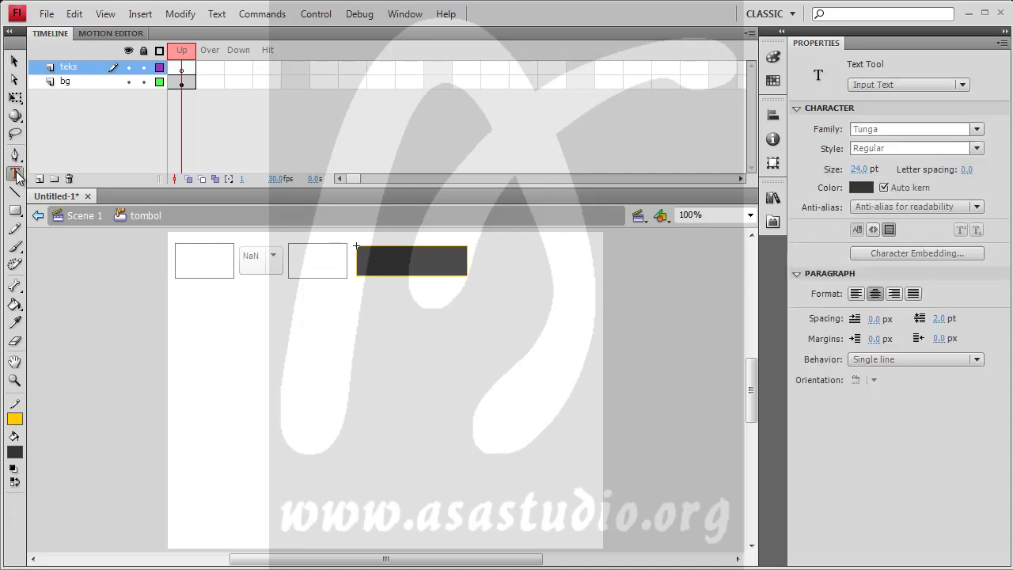
drag(369, 252, 463, 275)
click(896, 84)
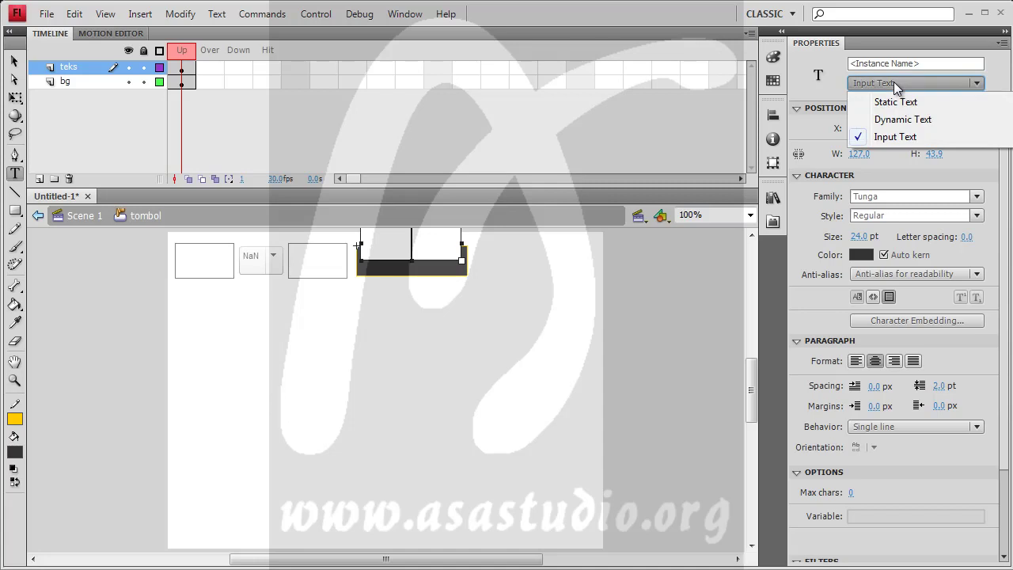
click(896, 102)
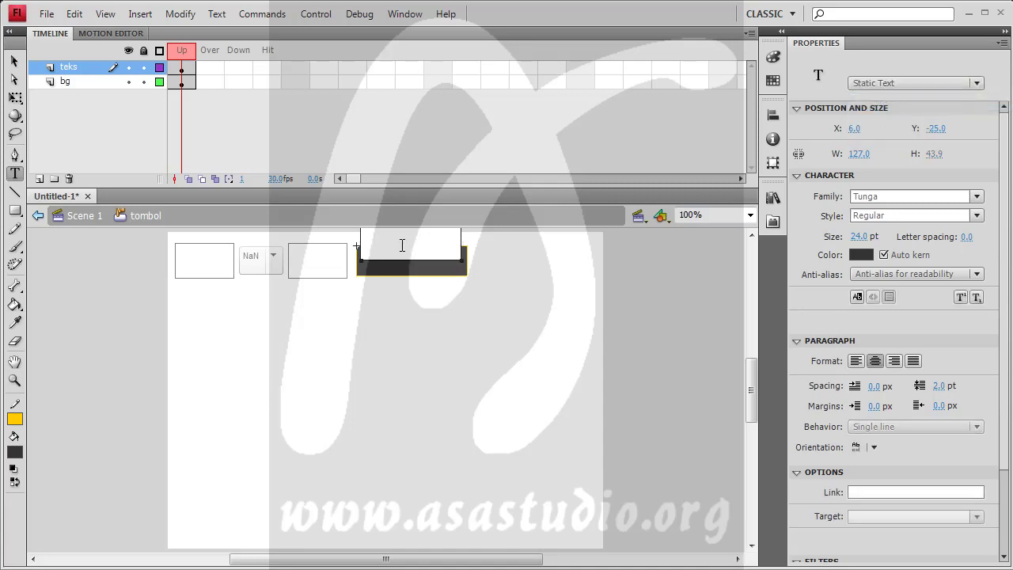
text(Hitung)
Step: Move the Hitung text straight down onto the dark rectangle, to Y -2
click(14, 63)
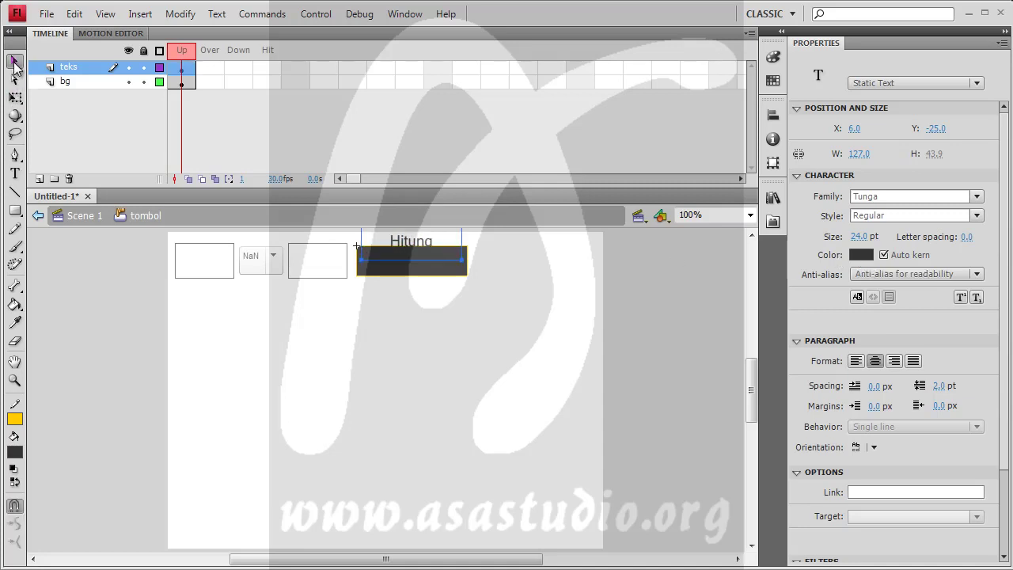
key(Down)
key(Down)
key(Down)
key(Down)
key(Down)
key(Down)
key(Down)
key(Down)
key(Down)
key(Down)
key(Down)
key(Down)
key(Down)
key(Down)
key(Down)
key(Down)
key(Down)
key(Down)
key(Down)
key(Down)
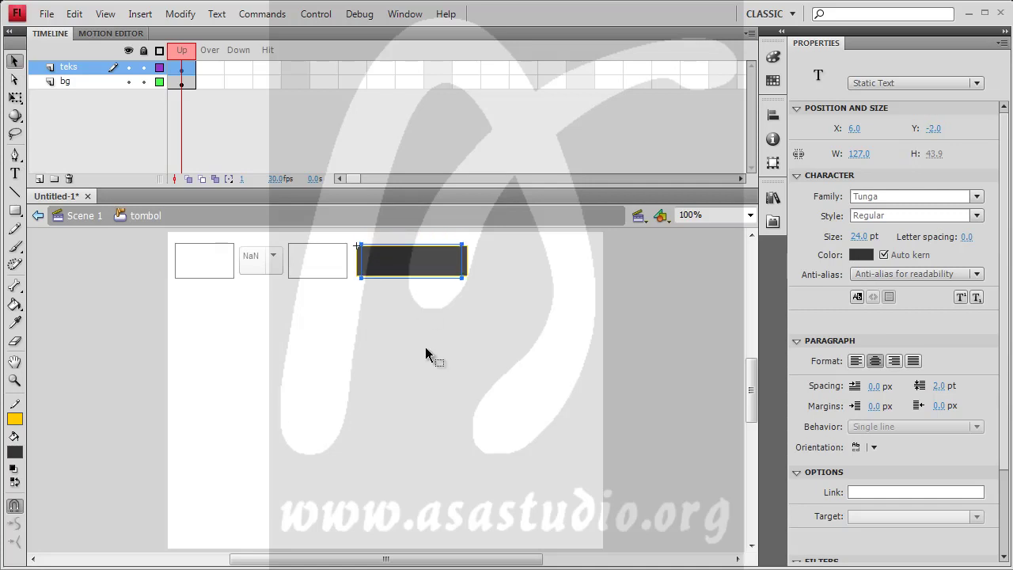
Step: Colour the Hitung text red with Bold style, and nudge it down to Y -1
click(860, 259)
click(874, 361)
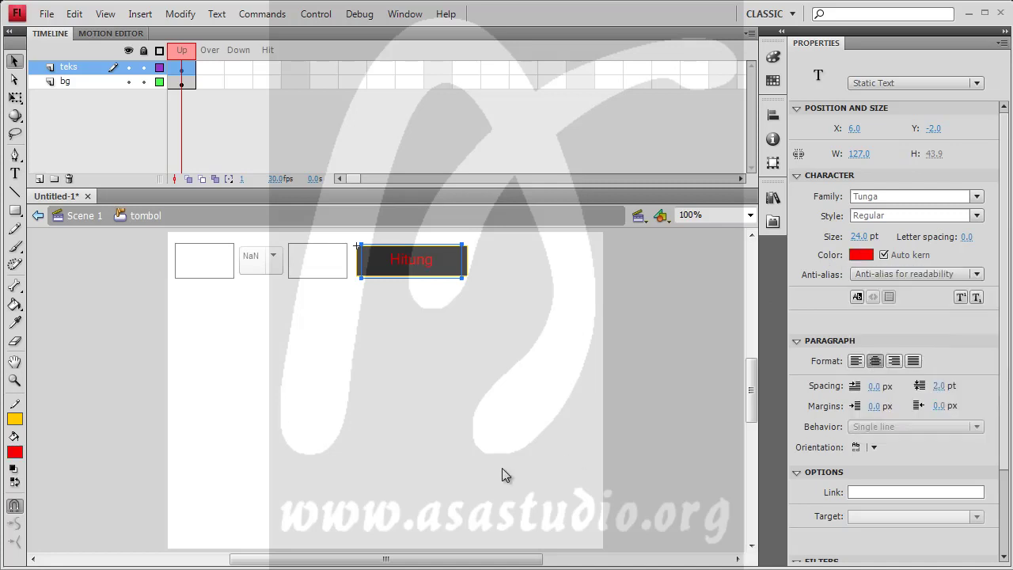
click(976, 216)
click(900, 251)
key(Down)
Step: Insert keyframes at the Over state on both the teks and bg layers
click(211, 66)
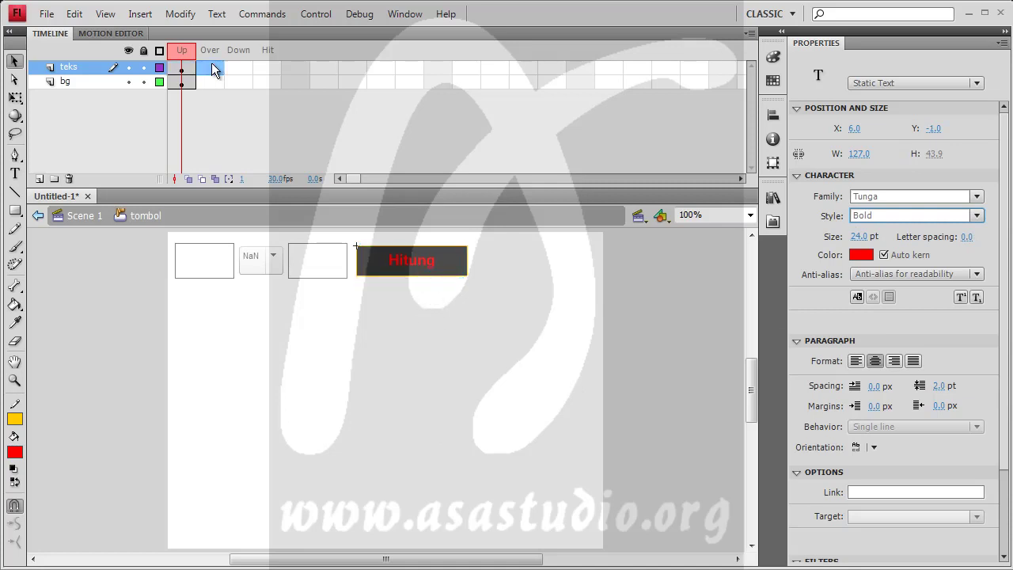
click(213, 80)
click(140, 14)
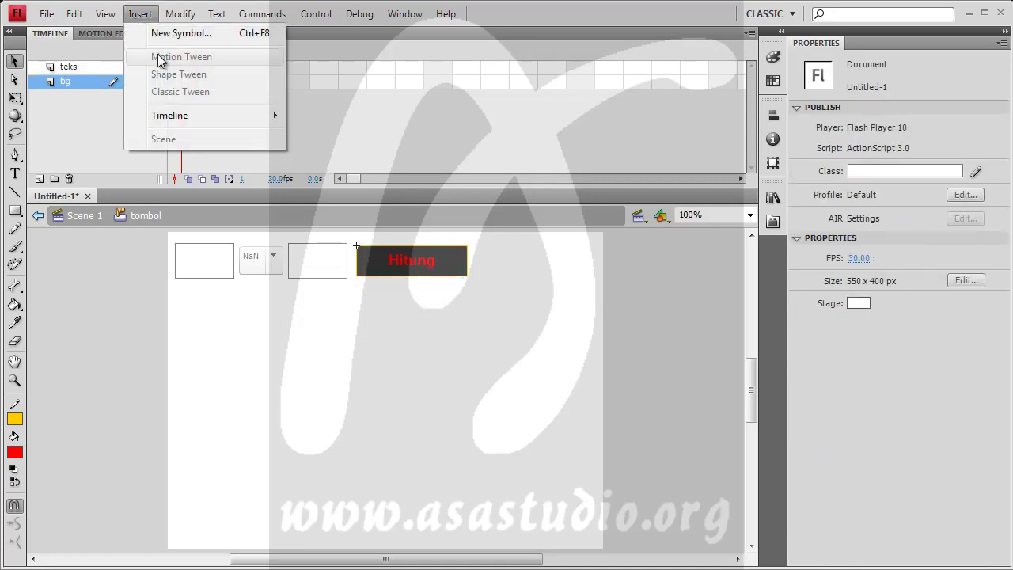
mouse_move(228, 115)
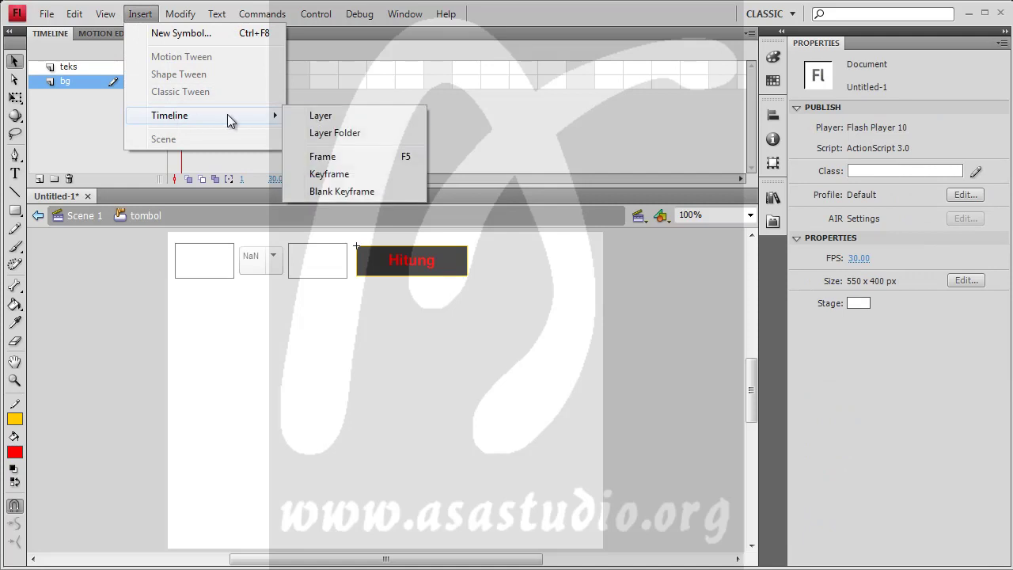
click(351, 178)
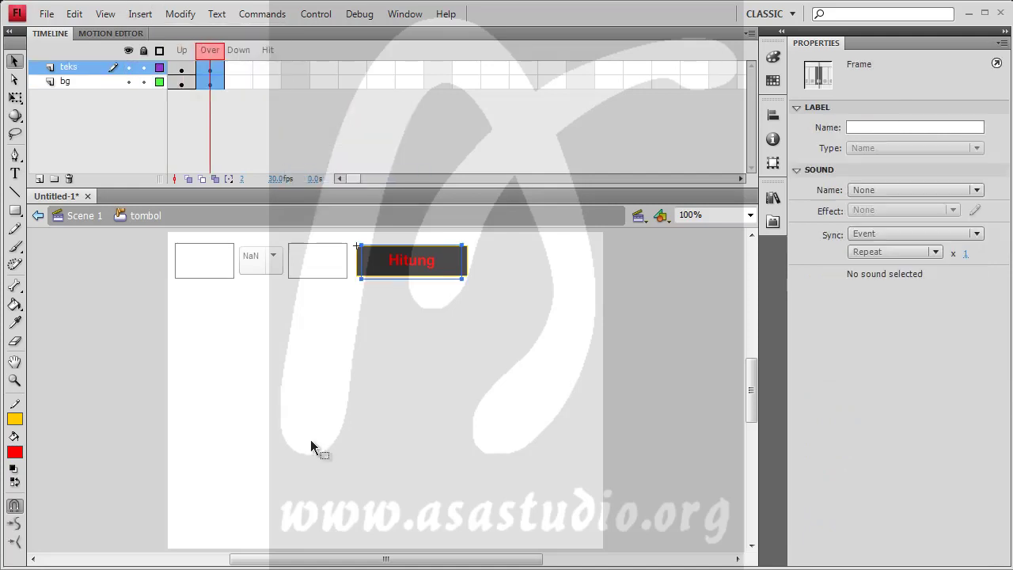
Step: In the Over state, change the background rectangle's fill to the medium grey #666666
click(466, 270)
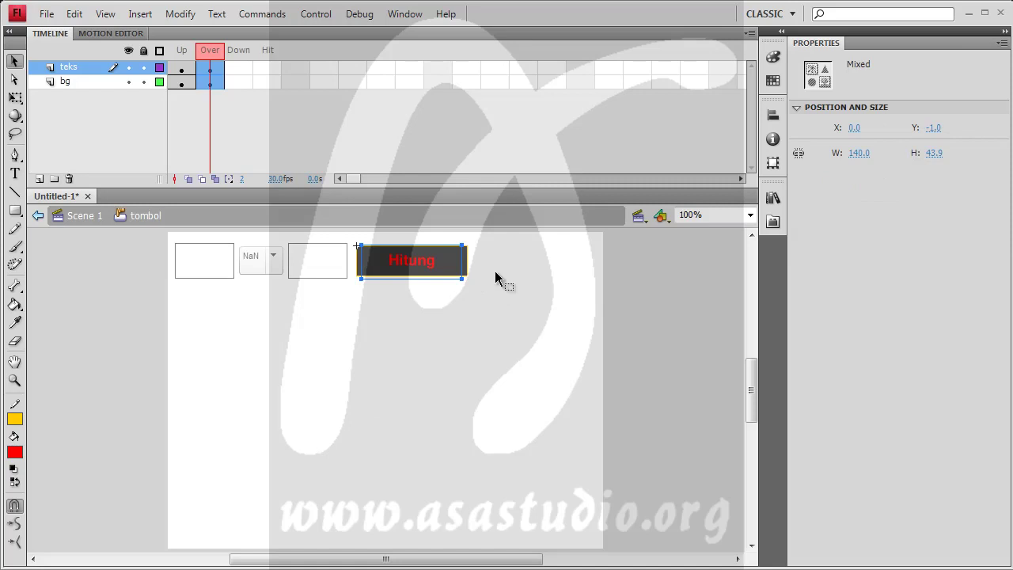
click(477, 273)
click(466, 270)
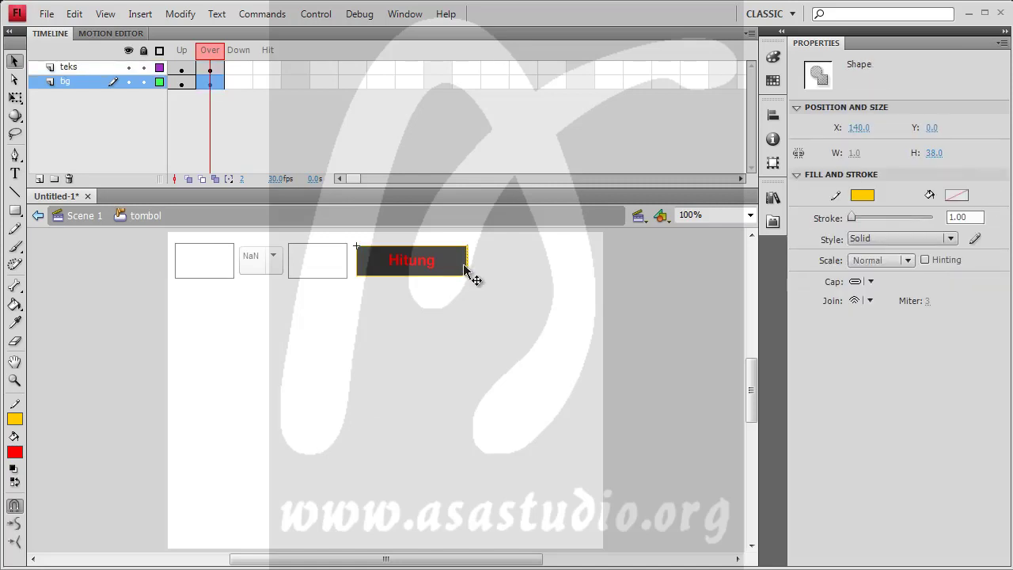
click(465, 270)
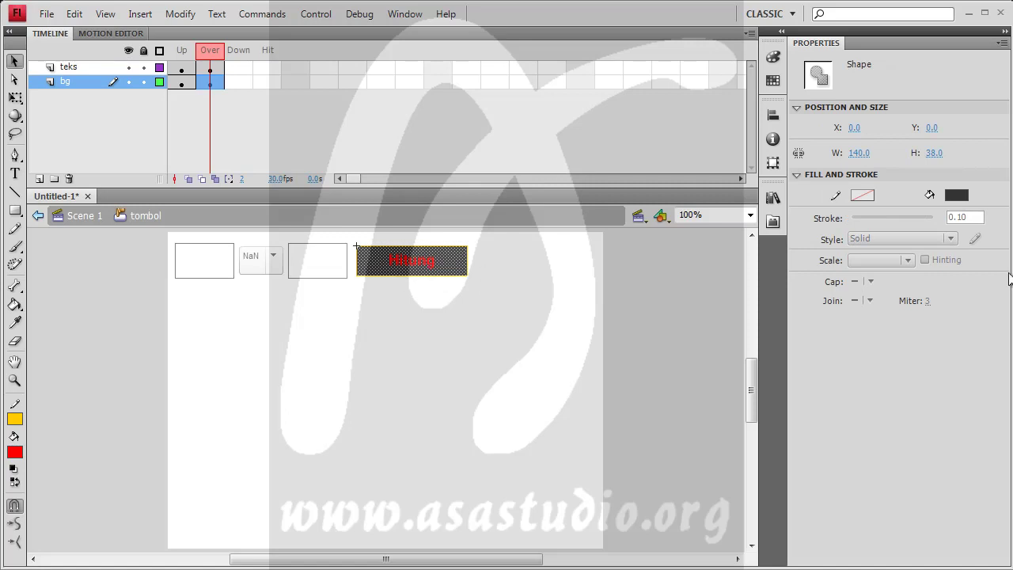
click(959, 196)
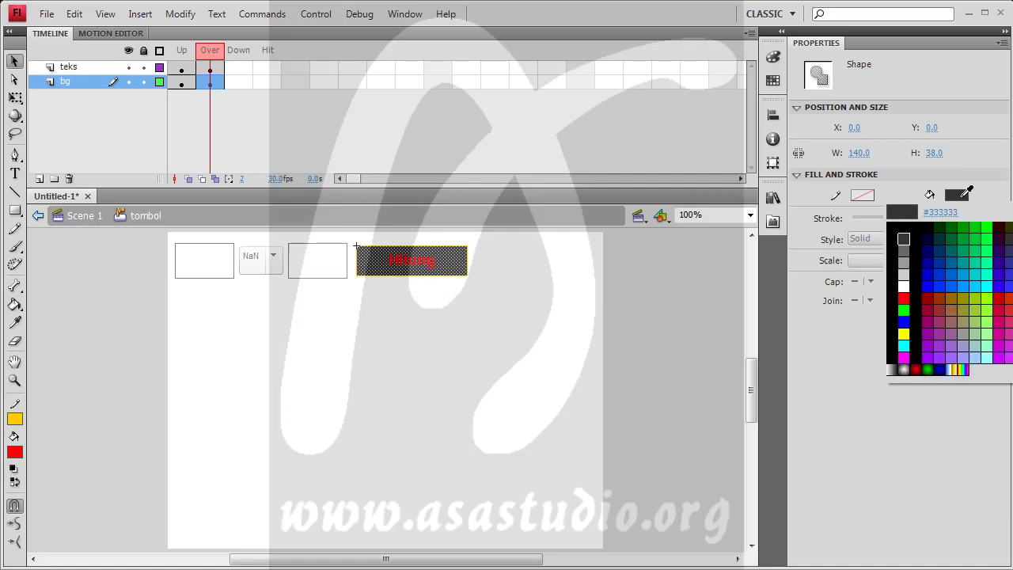
click(904, 251)
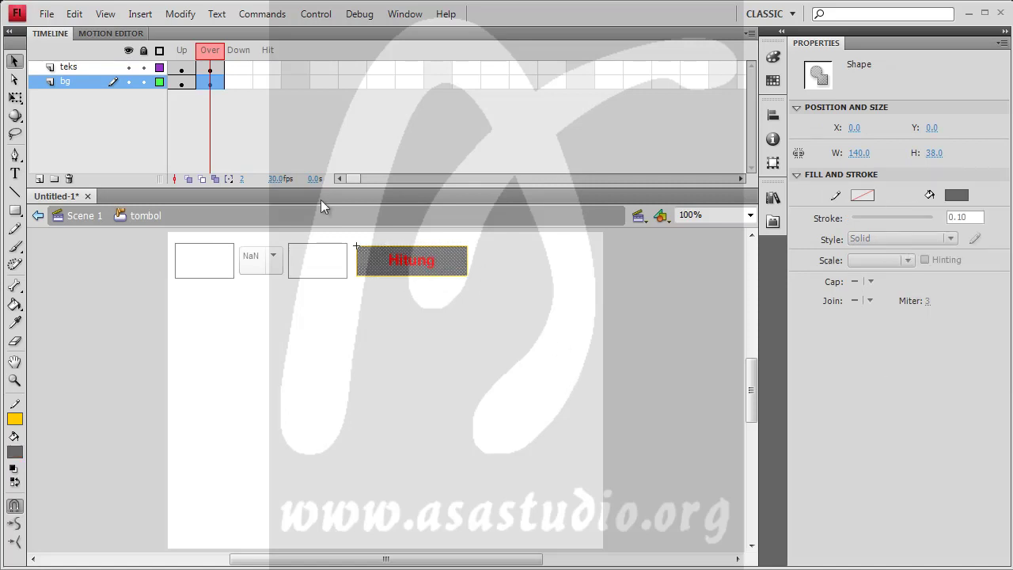
Step: In the Over state, change the Hitung text colour to blue #0000FF
click(404, 269)
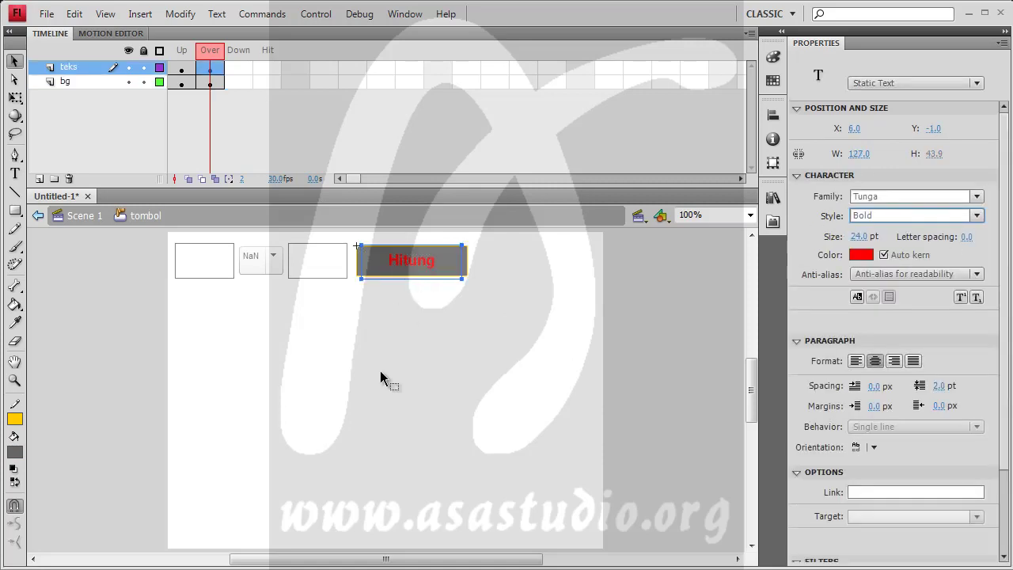
click(864, 255)
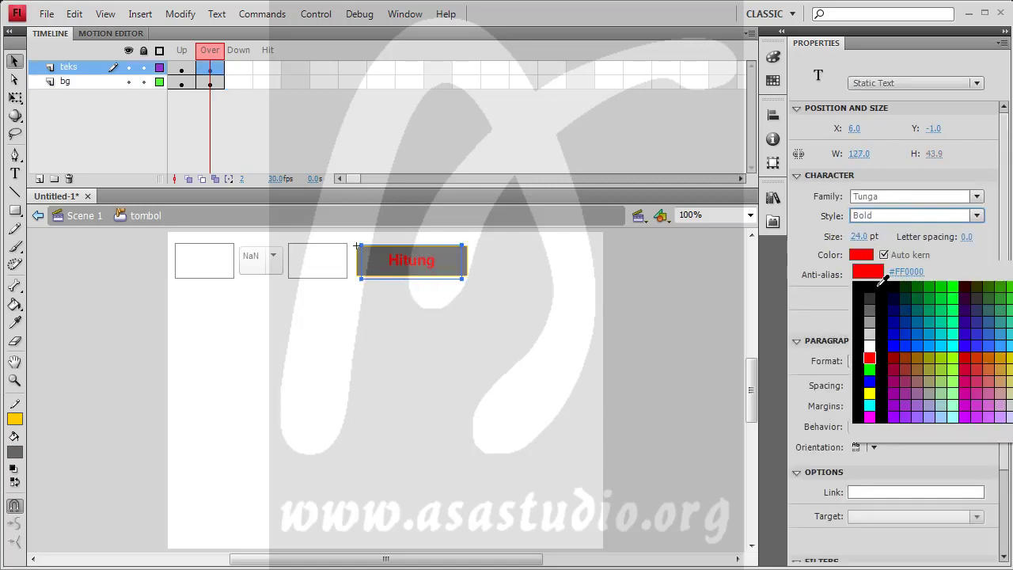
click(902, 343)
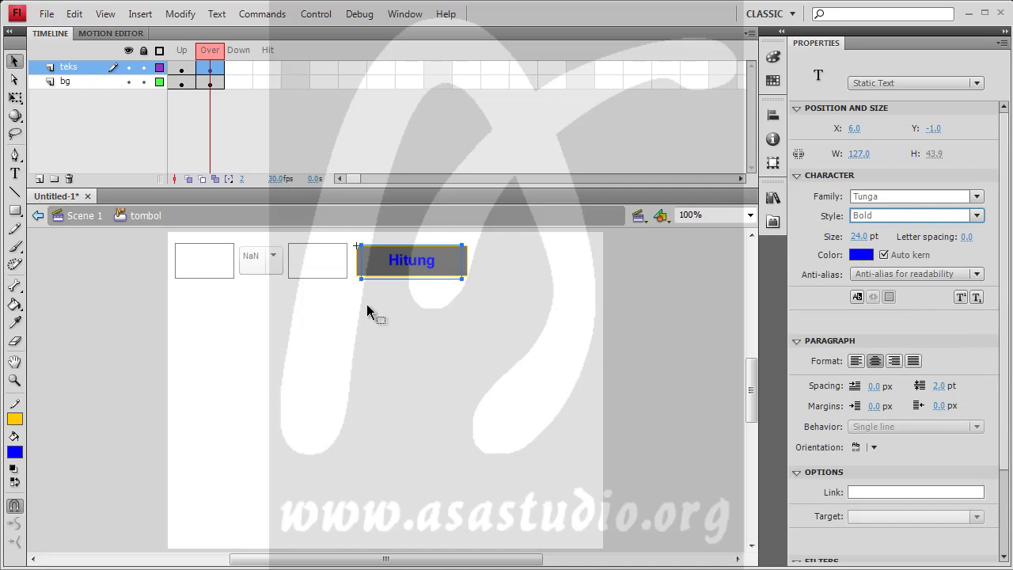
Step: Insert keyframes at the Down state on both the teks and bg layers
drag(235, 67, 238, 80)
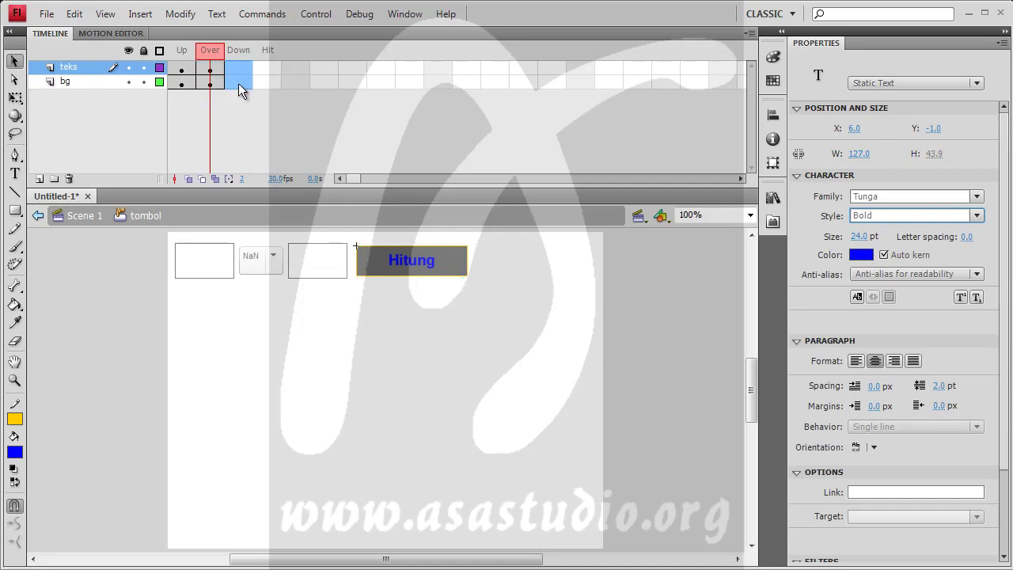
click(140, 13)
mouse_move(224, 117)
click(353, 174)
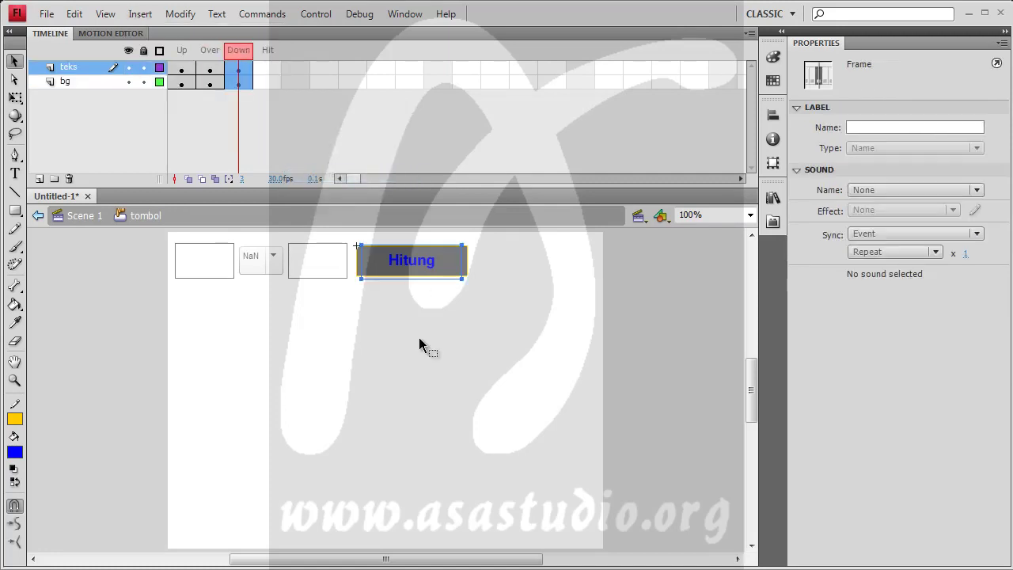
Step: In the Down state, change the background rectangle's fill to a grey one shade lighter than #666666
click(508, 307)
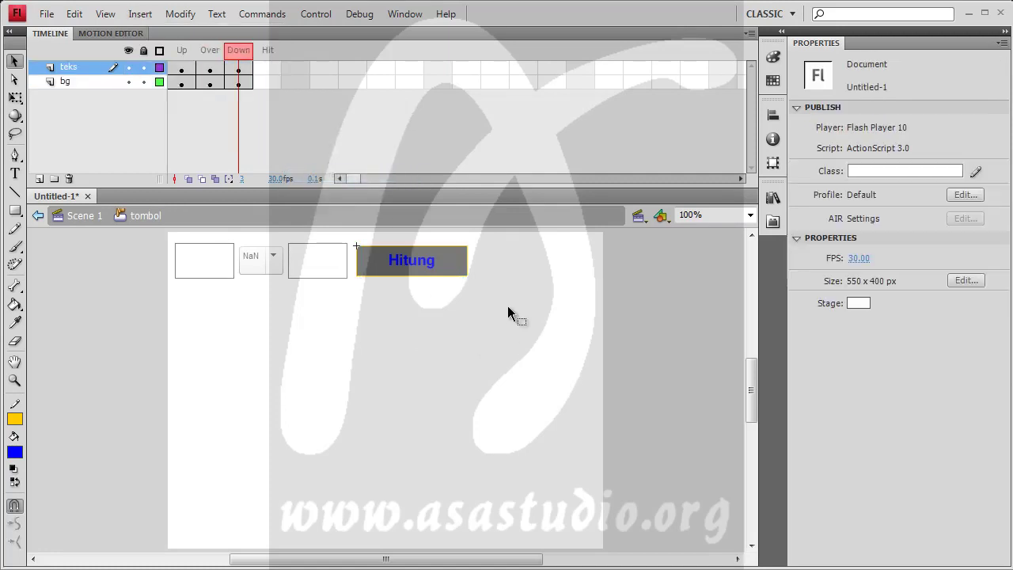
click(467, 269)
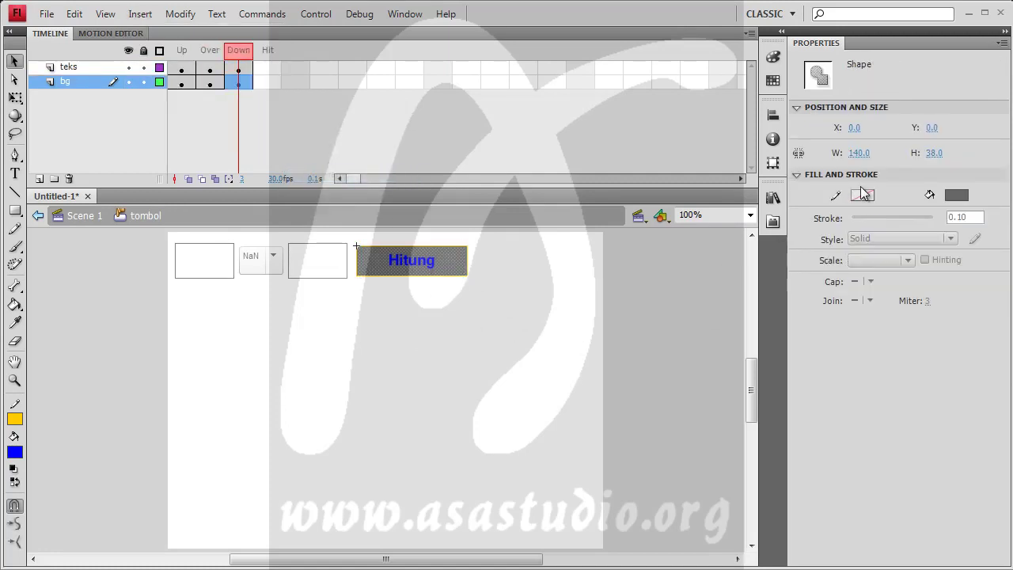
click(949, 198)
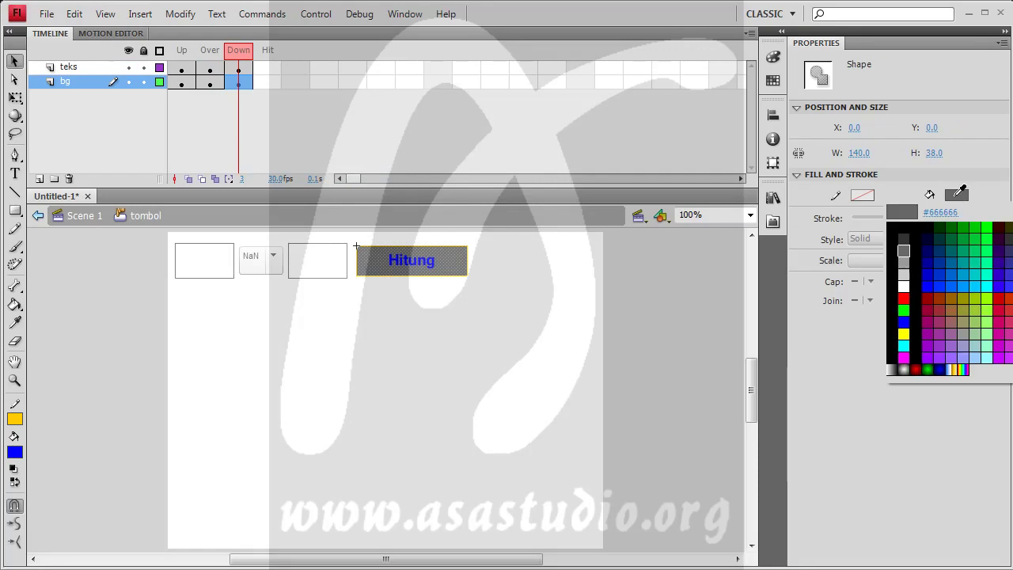
click(905, 255)
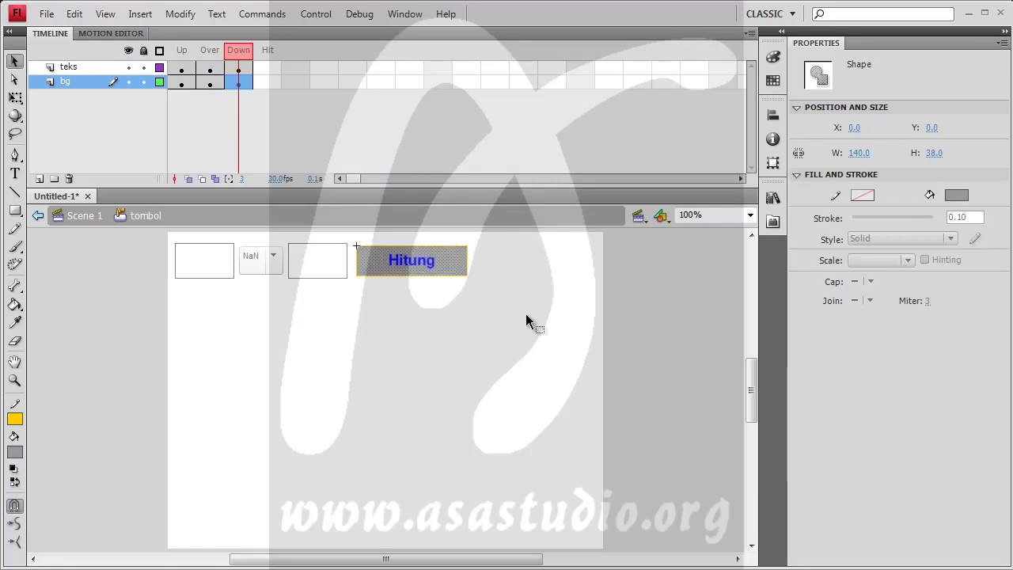
Step: In the Down state, change the Hitung text colour to green
click(405, 259)
click(862, 255)
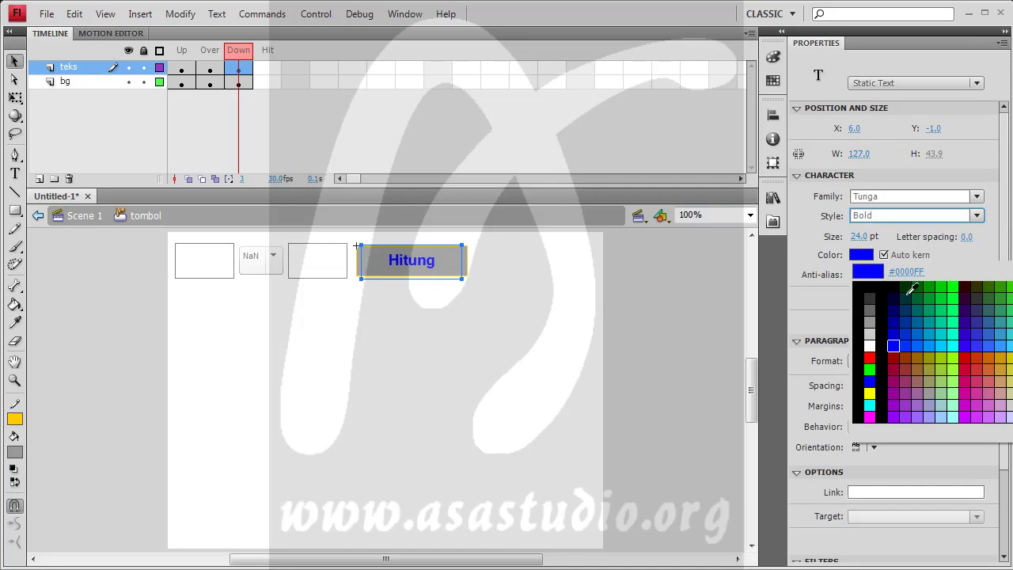
click(936, 285)
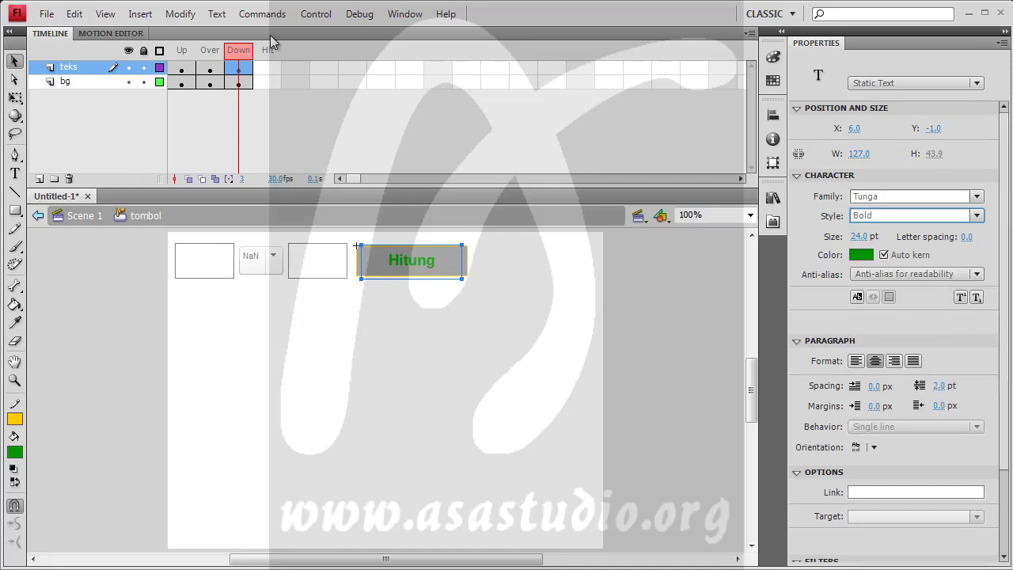
Step: Test the movie by trying the Hitung button, entering qwe and 345 in the preview, choosing another operator, and closing the preview
click(316, 15)
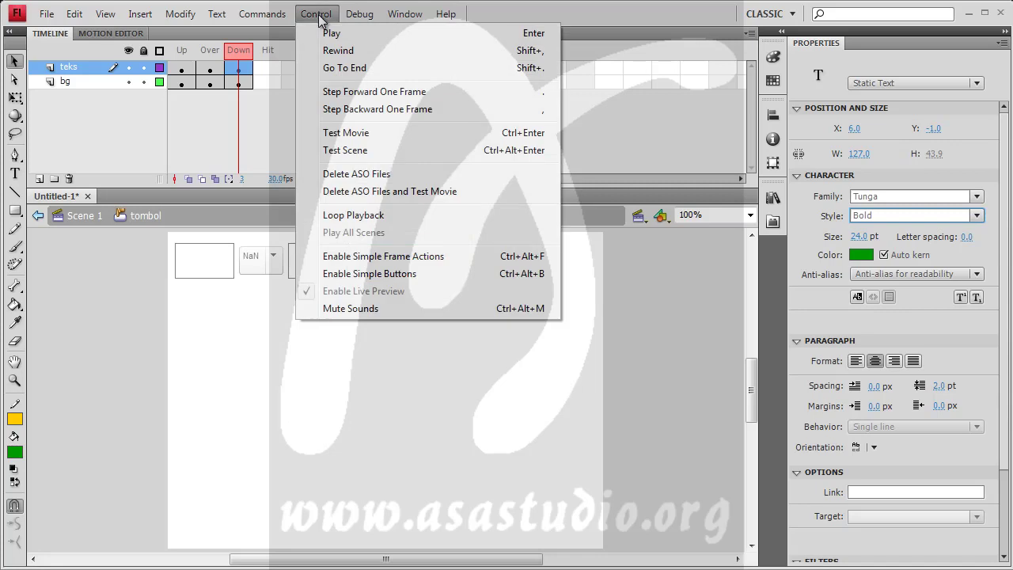
click(341, 133)
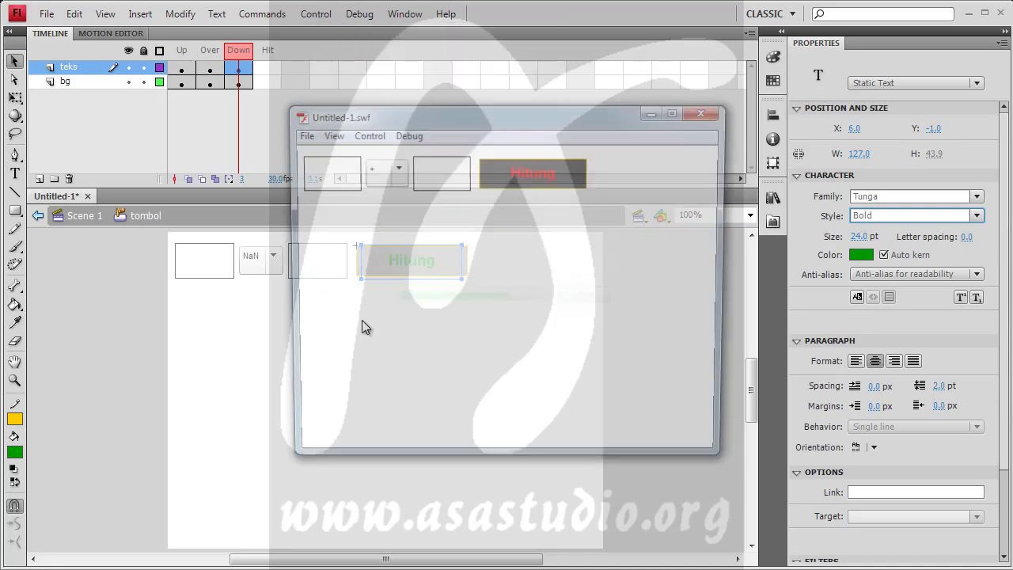
click(546, 170)
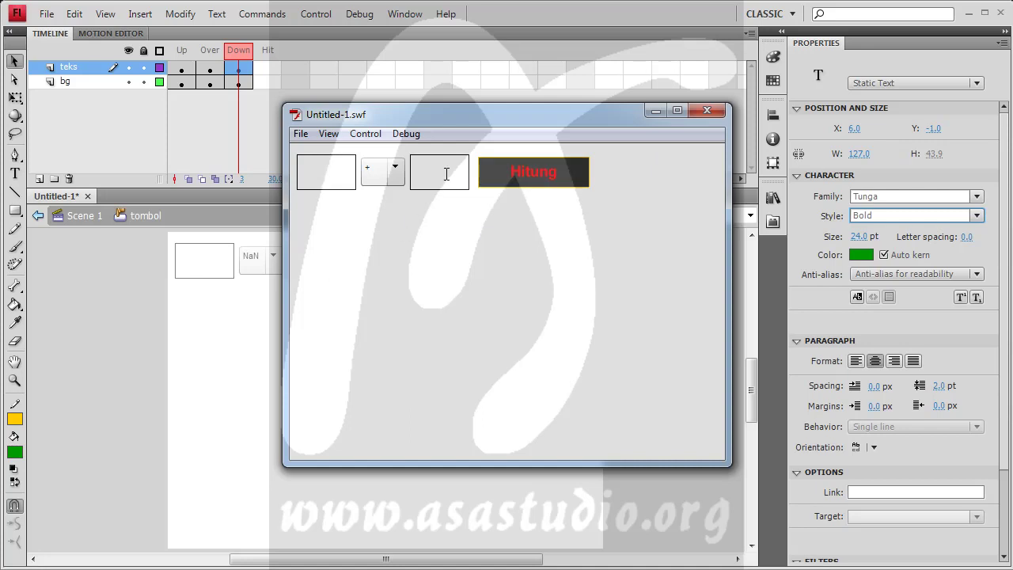
text(qwe)
click(447, 190)
text(345)
click(395, 170)
click(388, 226)
click(707, 111)
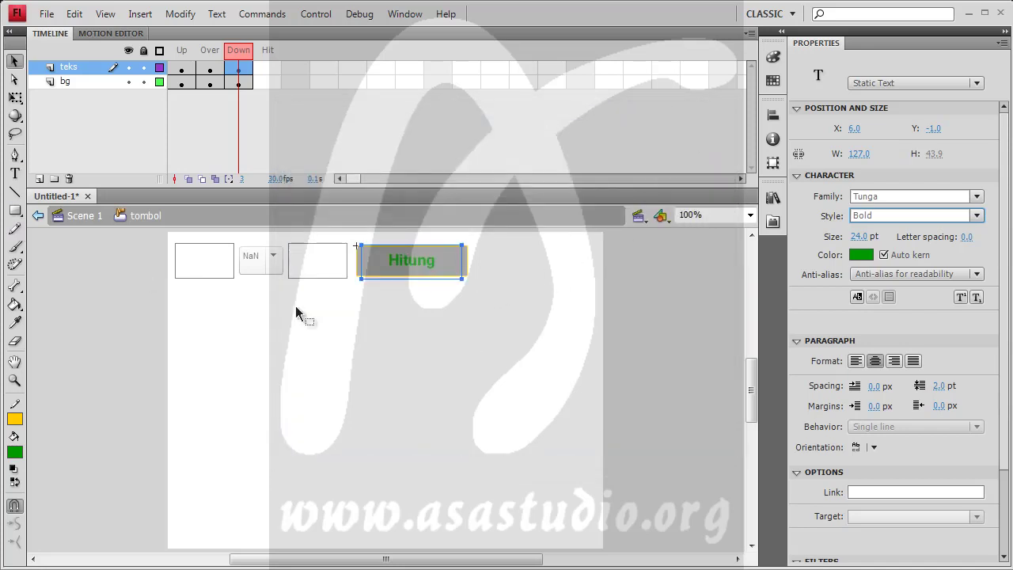
Step: Back in Scene 1, draw a dynamic text field about 218 px wide below the number fields and name its instance hasil
click(88, 221)
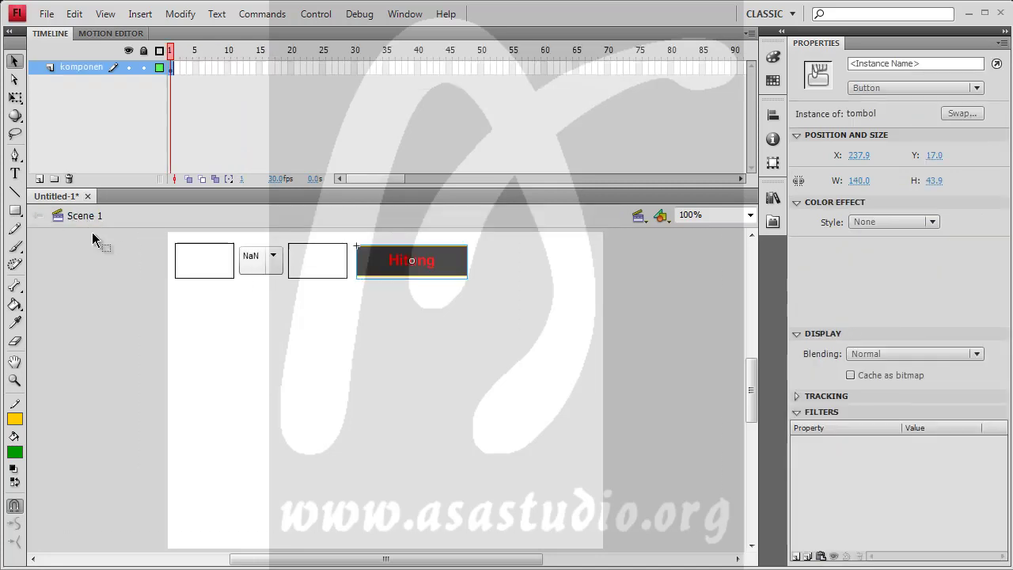
click(15, 212)
click(15, 173)
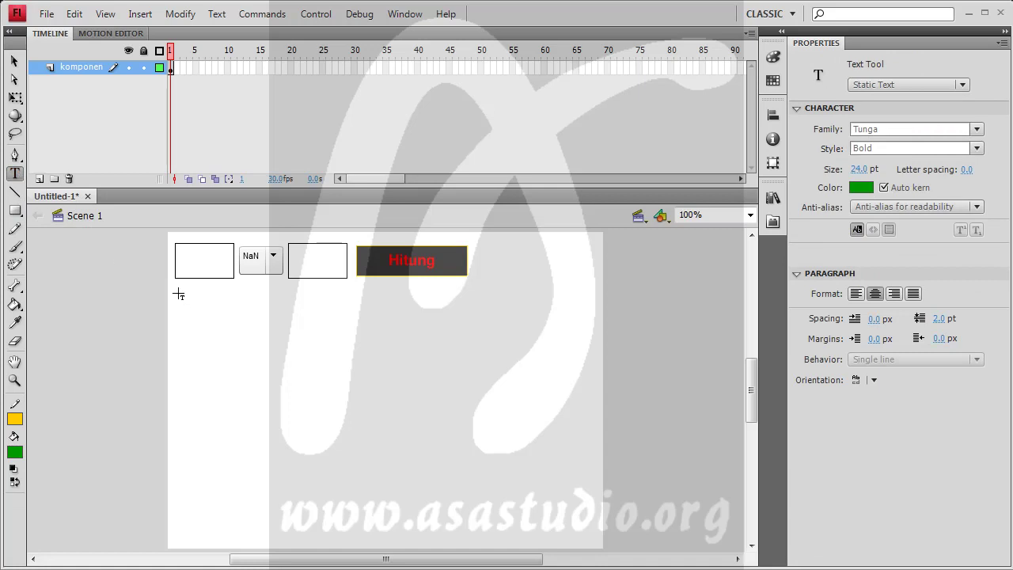
drag(177, 294, 346, 332)
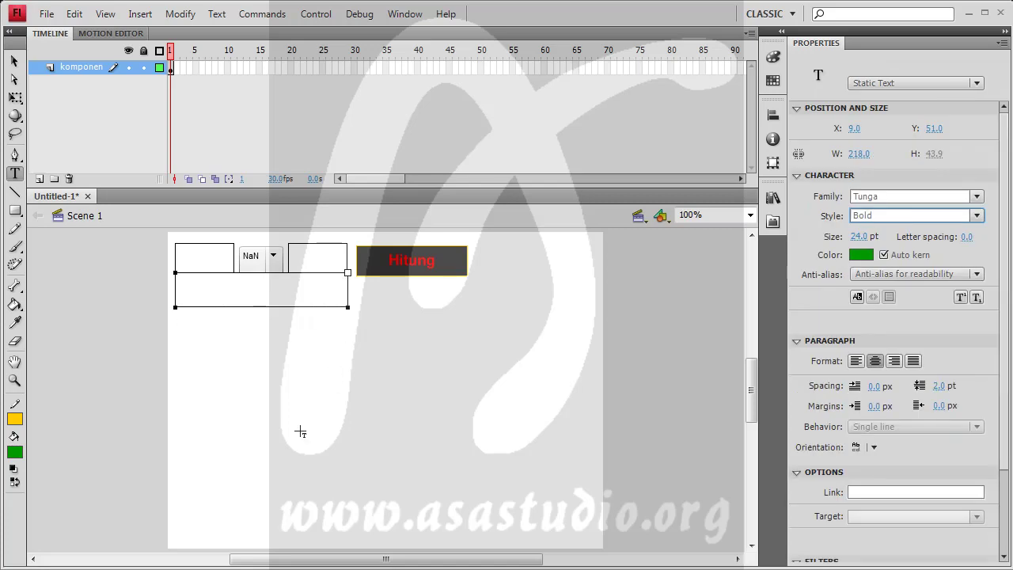
click(890, 82)
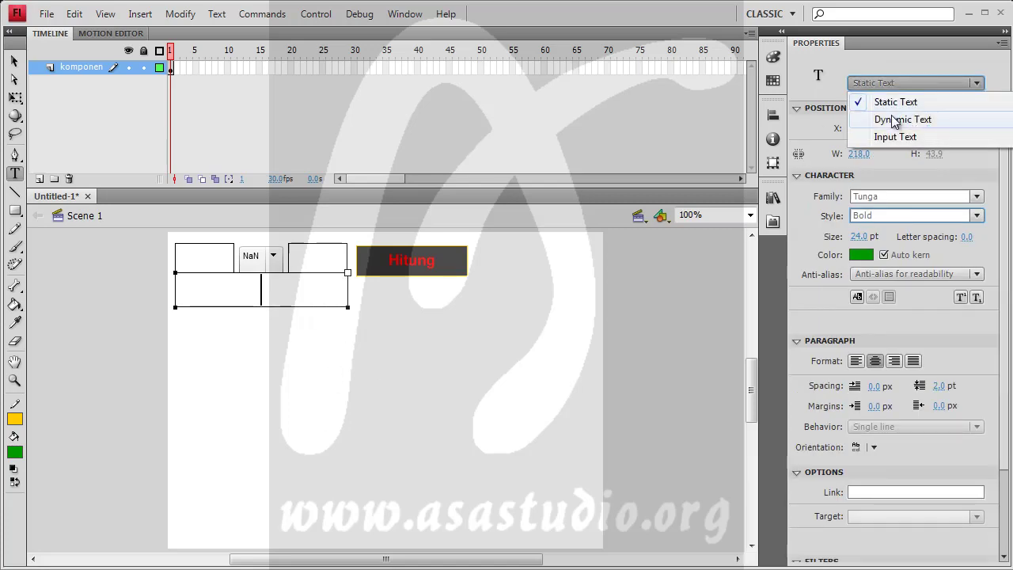
click(893, 119)
click(914, 63)
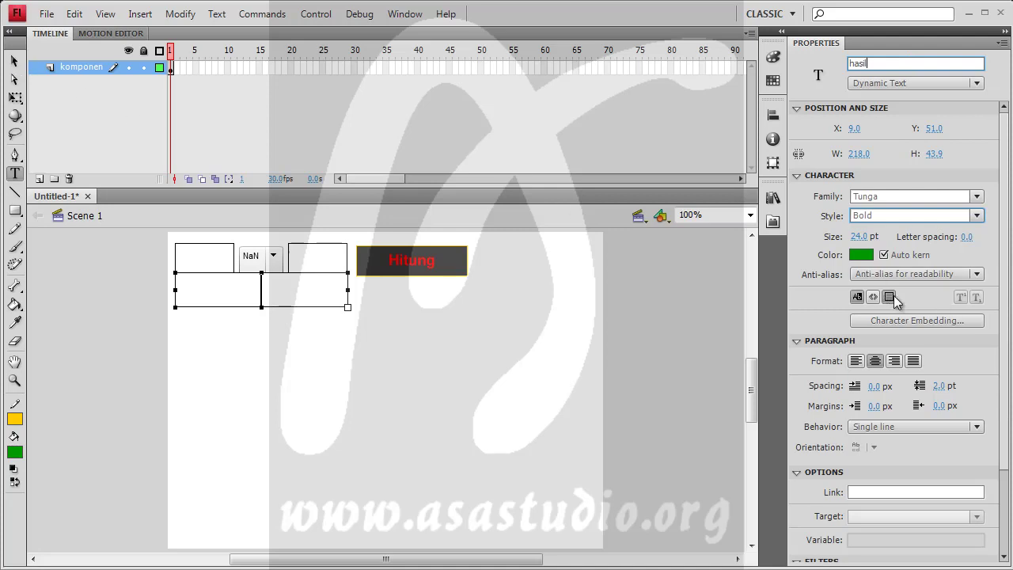
Step: Move the hasil text field down to Y 64 so it sits clear of the two number fields
click(14, 61)
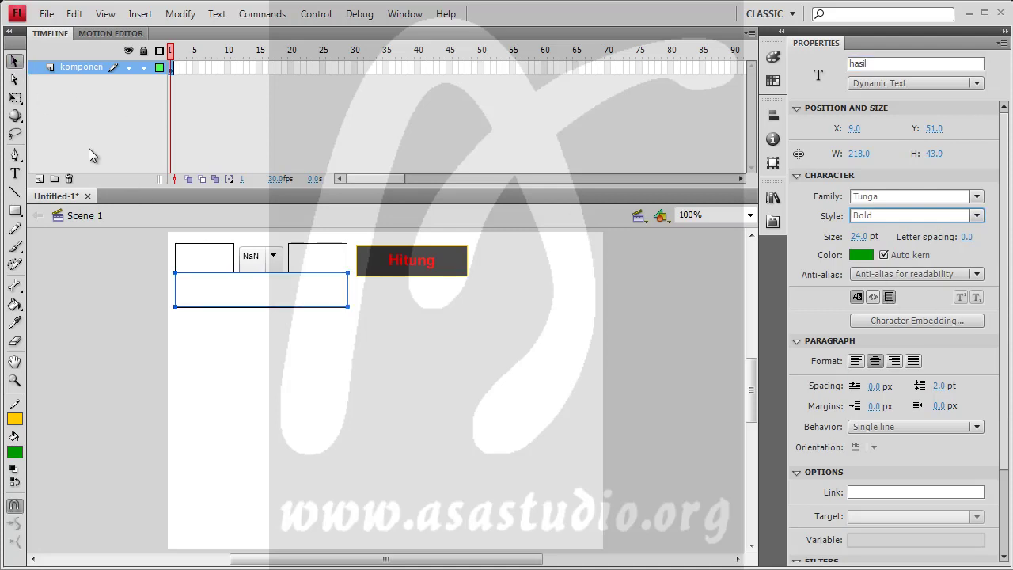
key(Down)
key(Down)
key(Down)
key(Down)
key(Down)
key(Down)
key(Down)
key(Down)
key(Down)
key(Down)
key(Down)
key(Down)
key(Down)
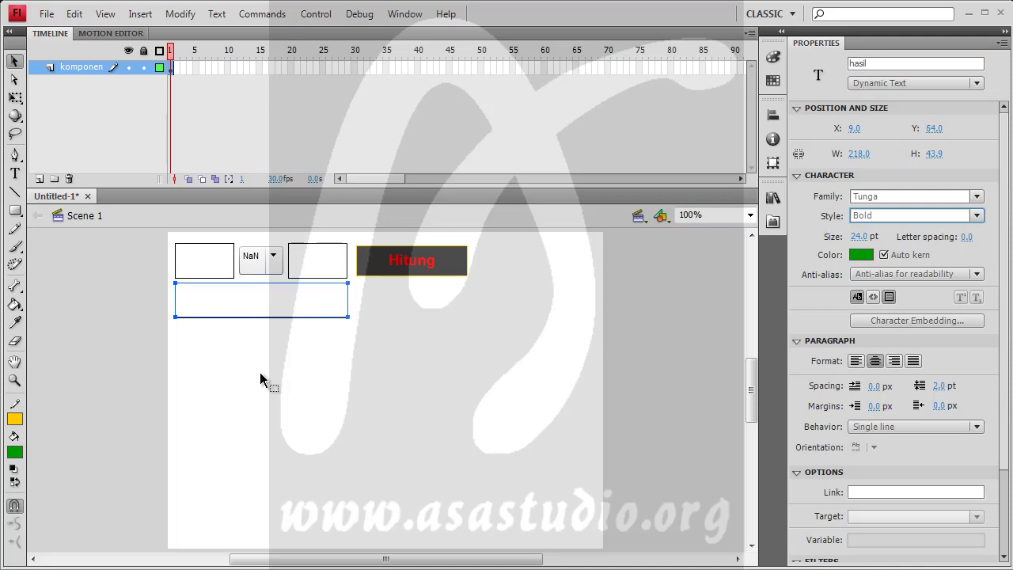
Step: Resize the document stage to 400 px wide and 80 px high
click(446, 419)
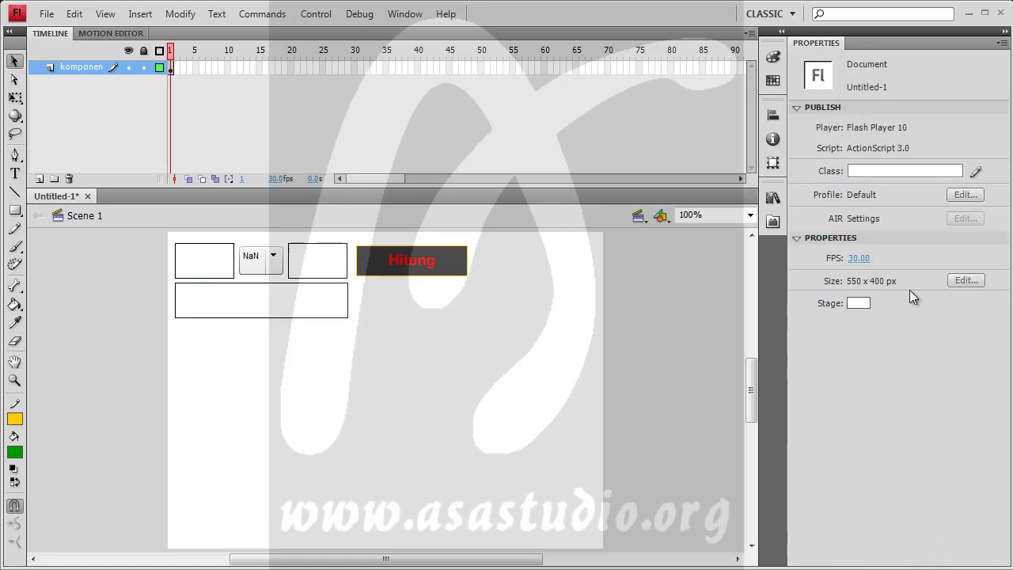
click(964, 281)
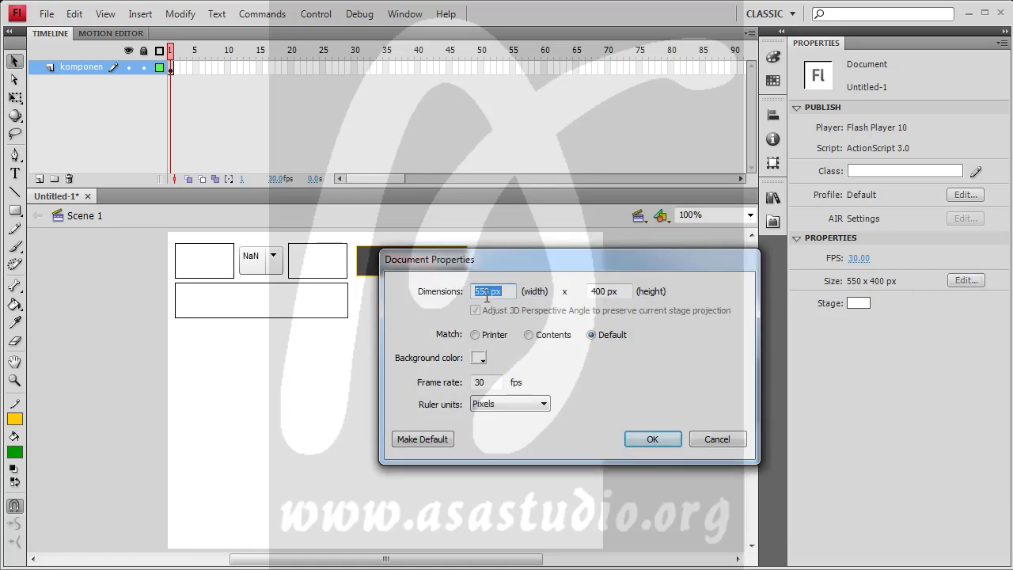
drag(485, 293, 451, 305)
text(40)
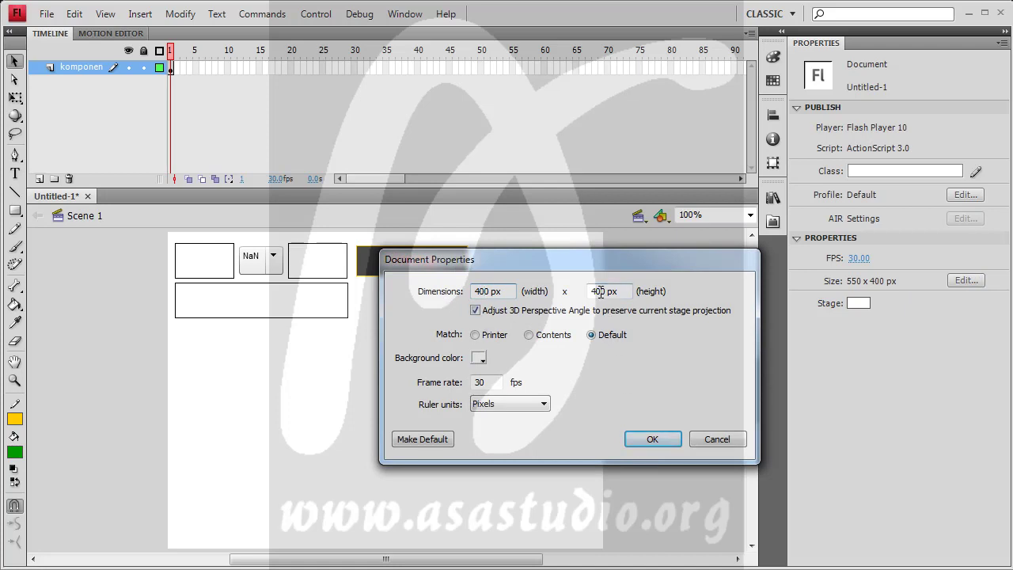
drag(600, 293, 579, 296)
text(8)
click(651, 444)
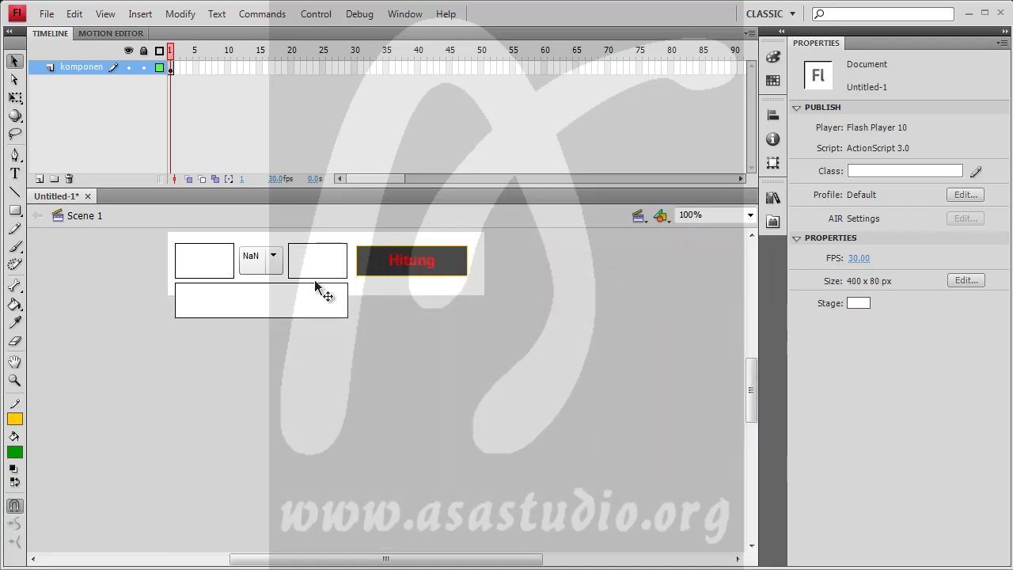
Step: Increase the document stage height to 120 px
click(965, 279)
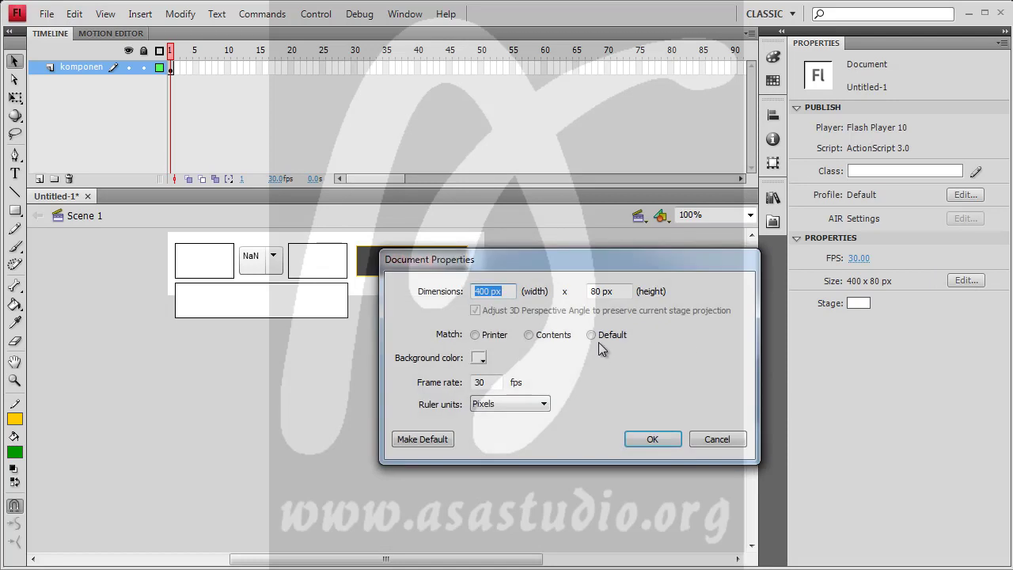
click(593, 293)
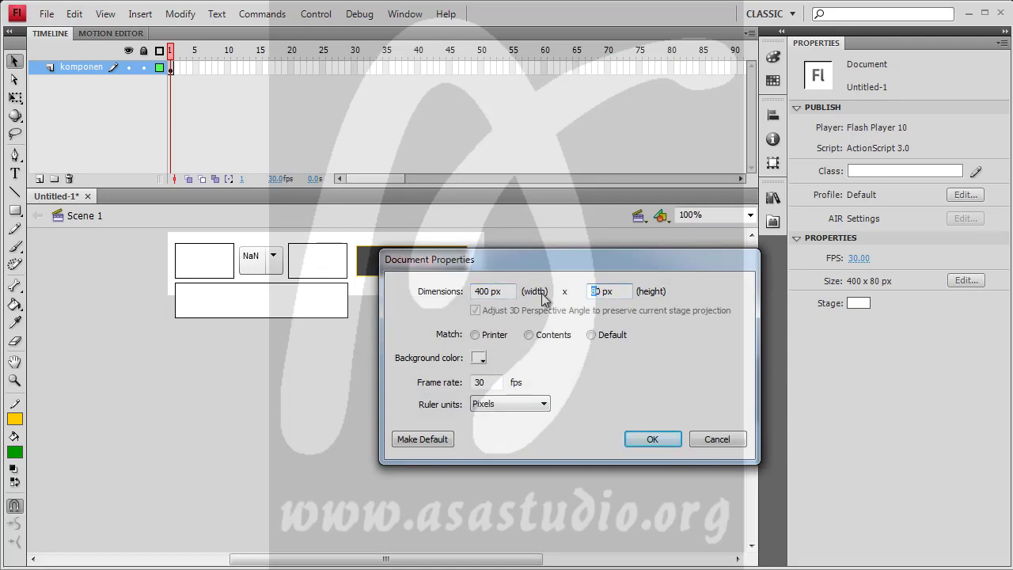
text(120)
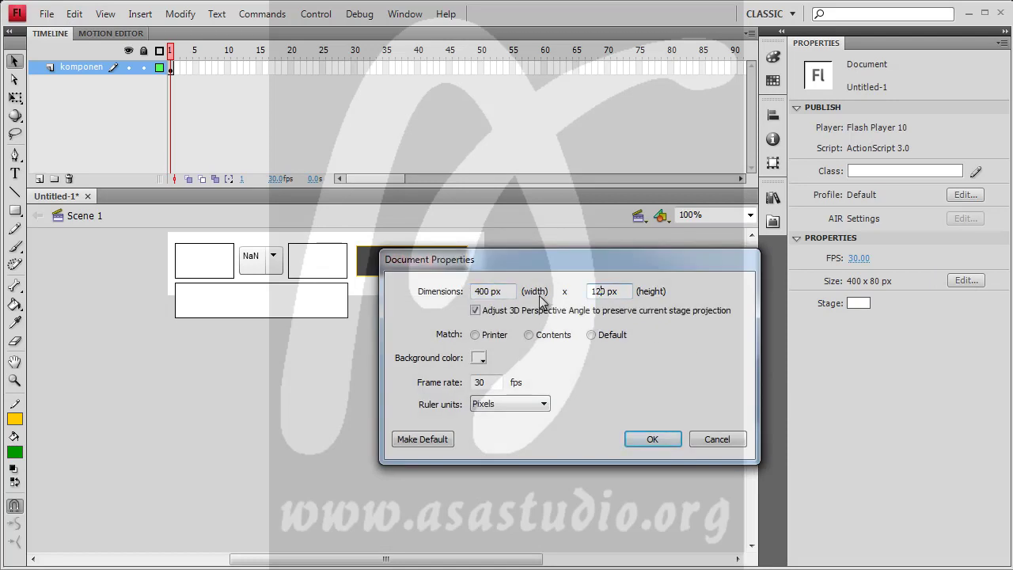
click(656, 440)
Step: Select all the calculator elements on the stage and shift them together horizontally to X 16
drag(139, 383, 554, 235)
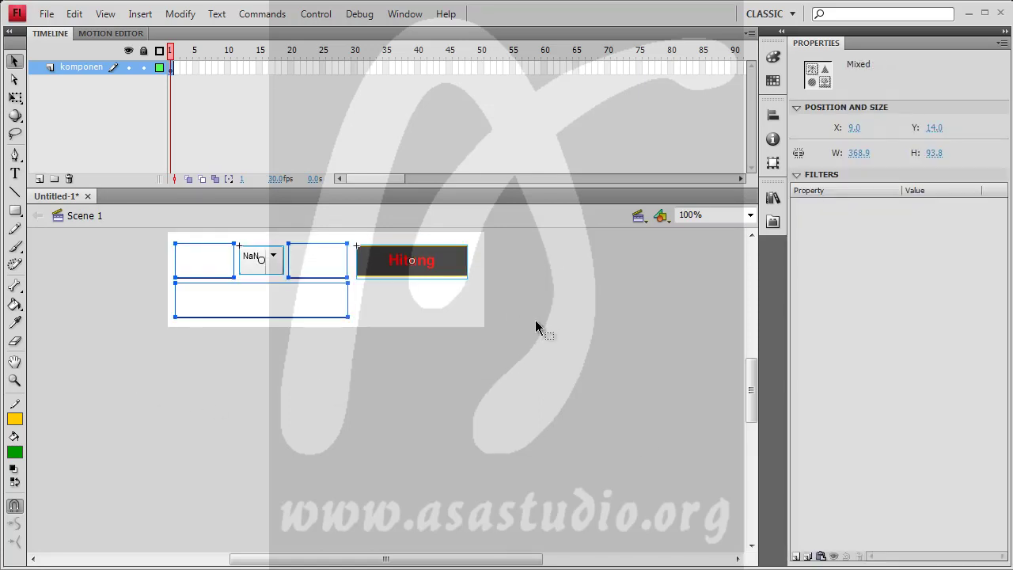
key(Right)
key(Right)
key(Right)
key(Right)
key(Right)
key(Right)
key(Right)
key(Right)
key(Left)
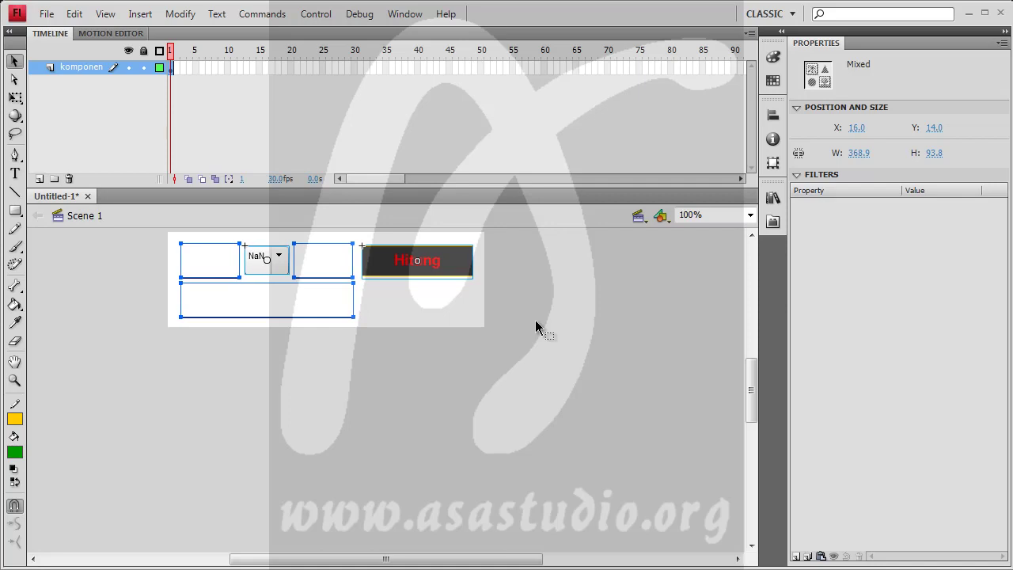
Step: Test the movie to preview the calculator layout on the resized stage
click(313, 14)
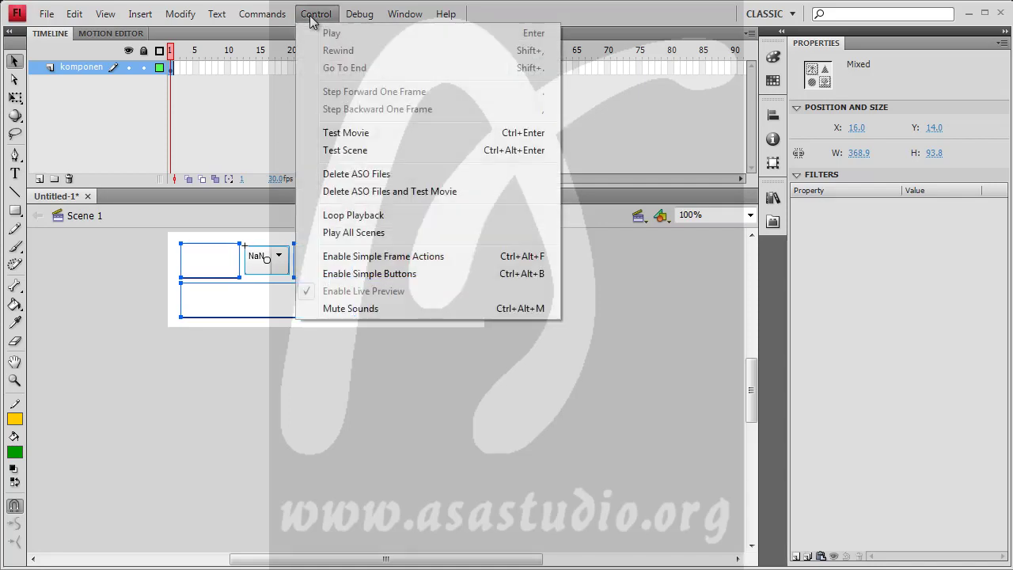
click(336, 133)
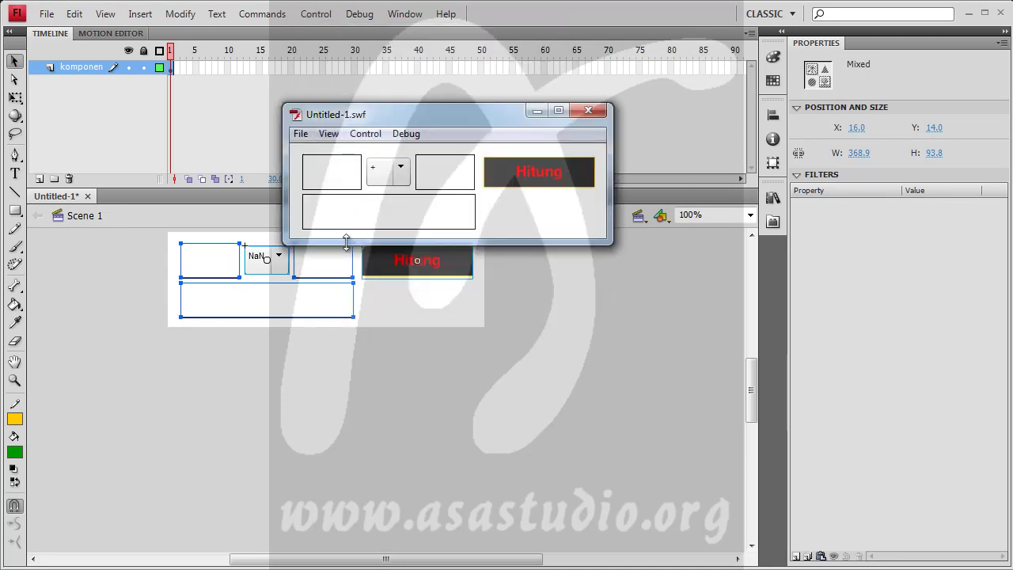